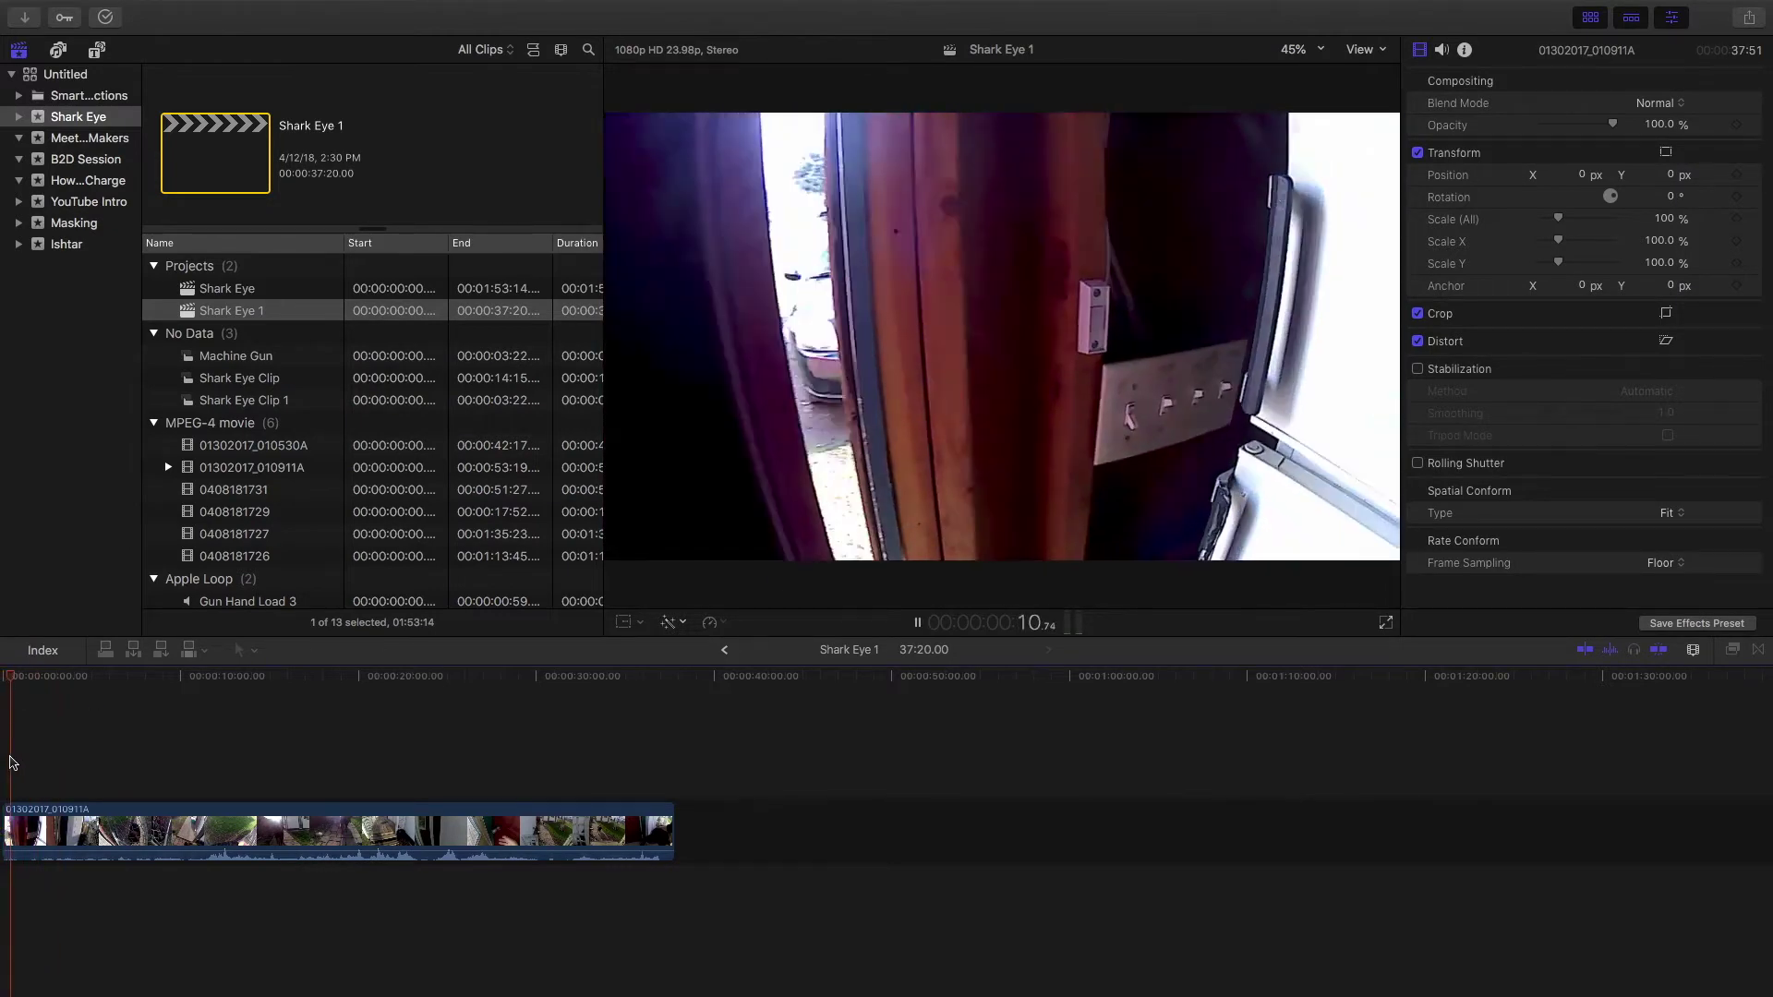
Step: Lower the computer's volume while the Shark Eye 1 timeline plays, then pause playback
key("XF86AudioLowerVolume")
key("XF86AudioLowerVolume")
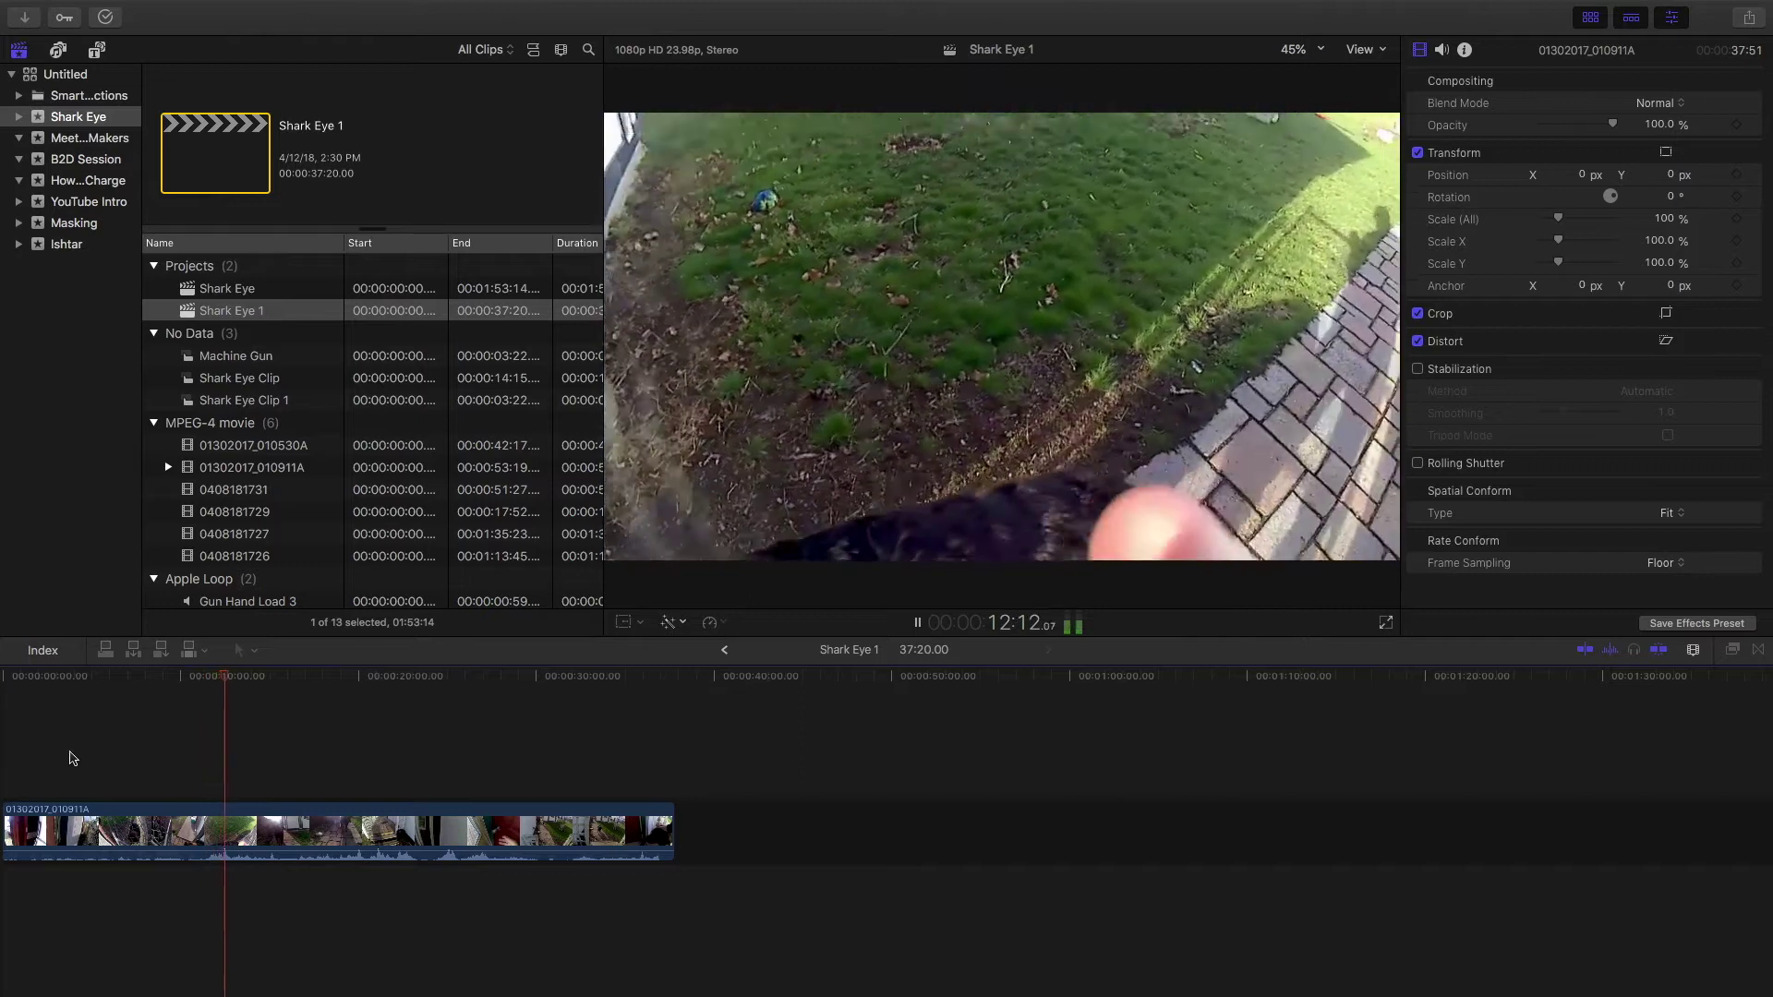
key("space")
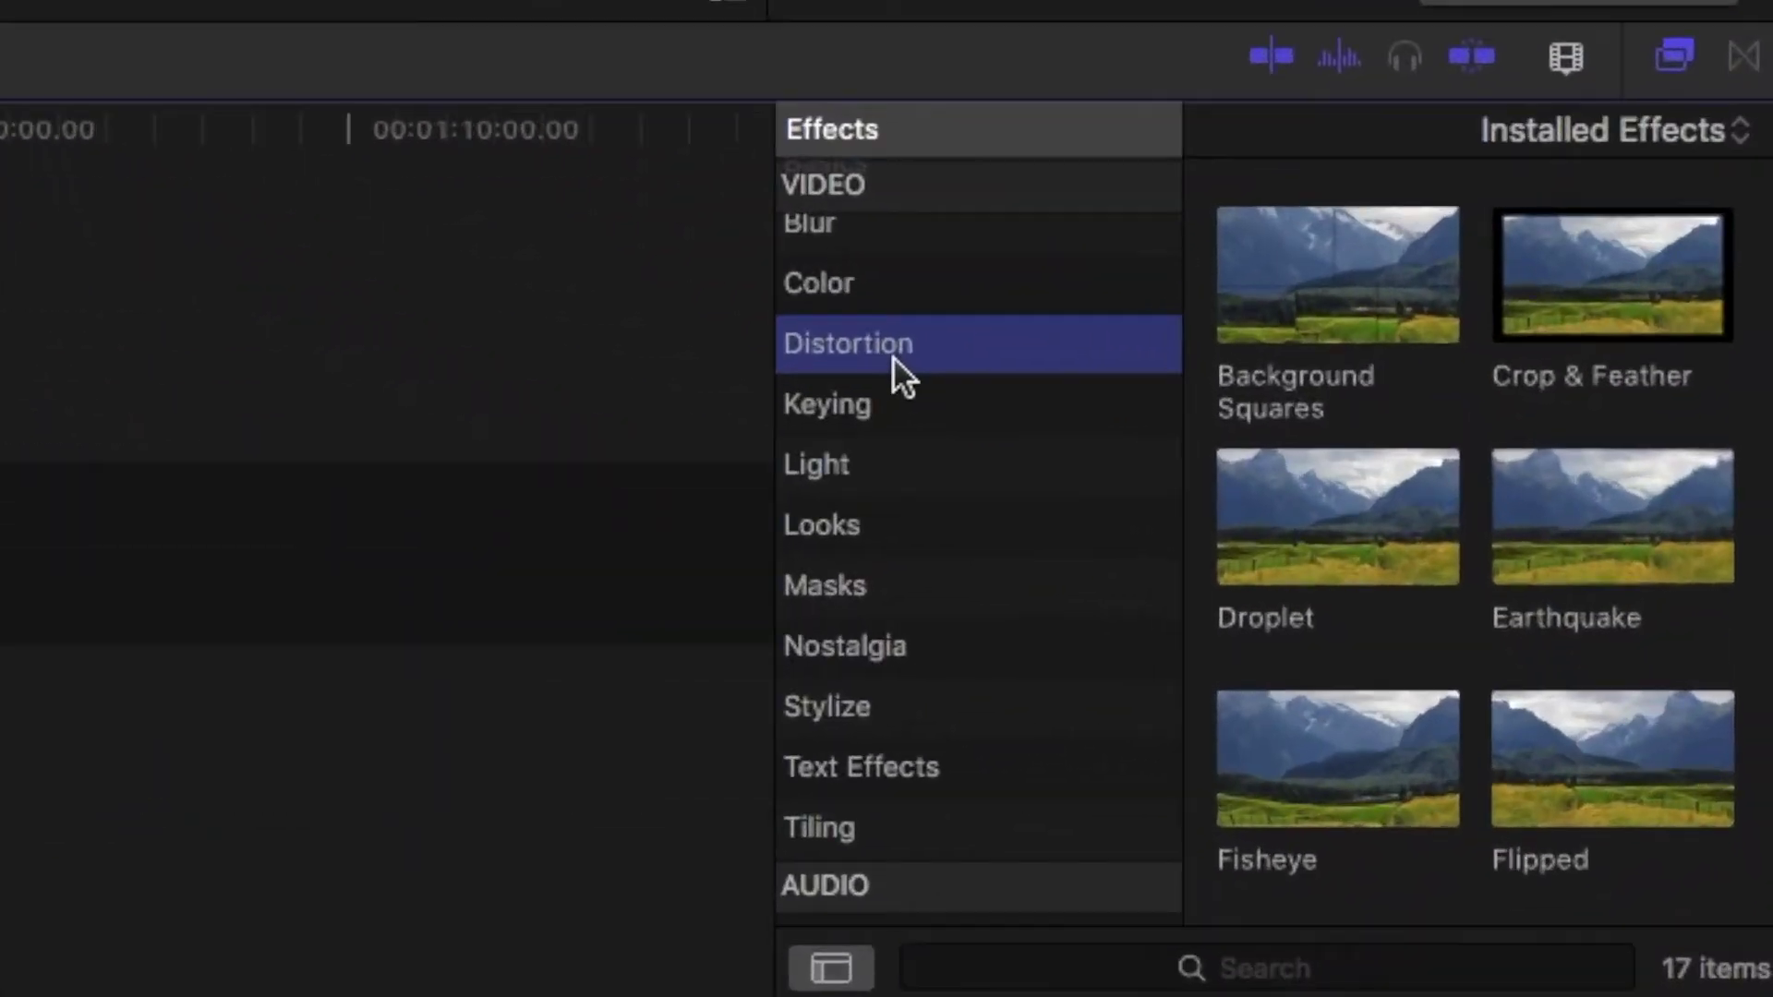
Step: Apply Fisheye to clip 01302017_010911A and toggle it off and on around 4 seconds to compare
left_click_drag(1338, 758, 401, 851)
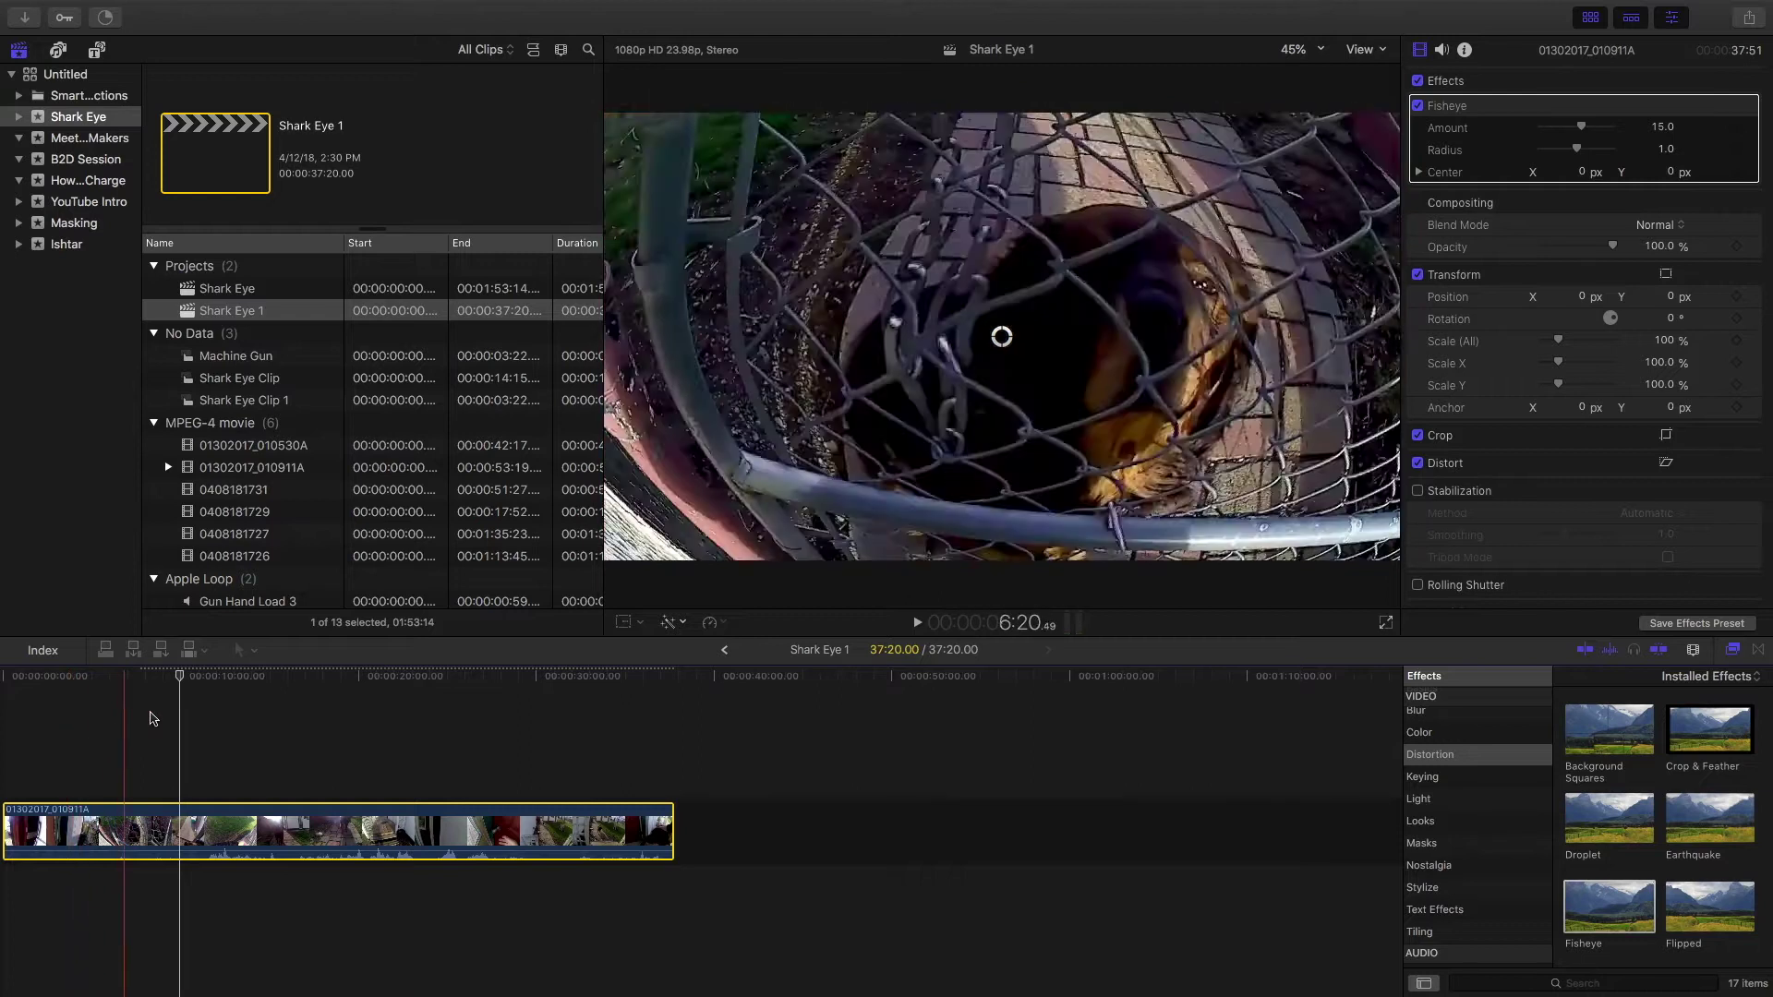
left_click(1419, 106)
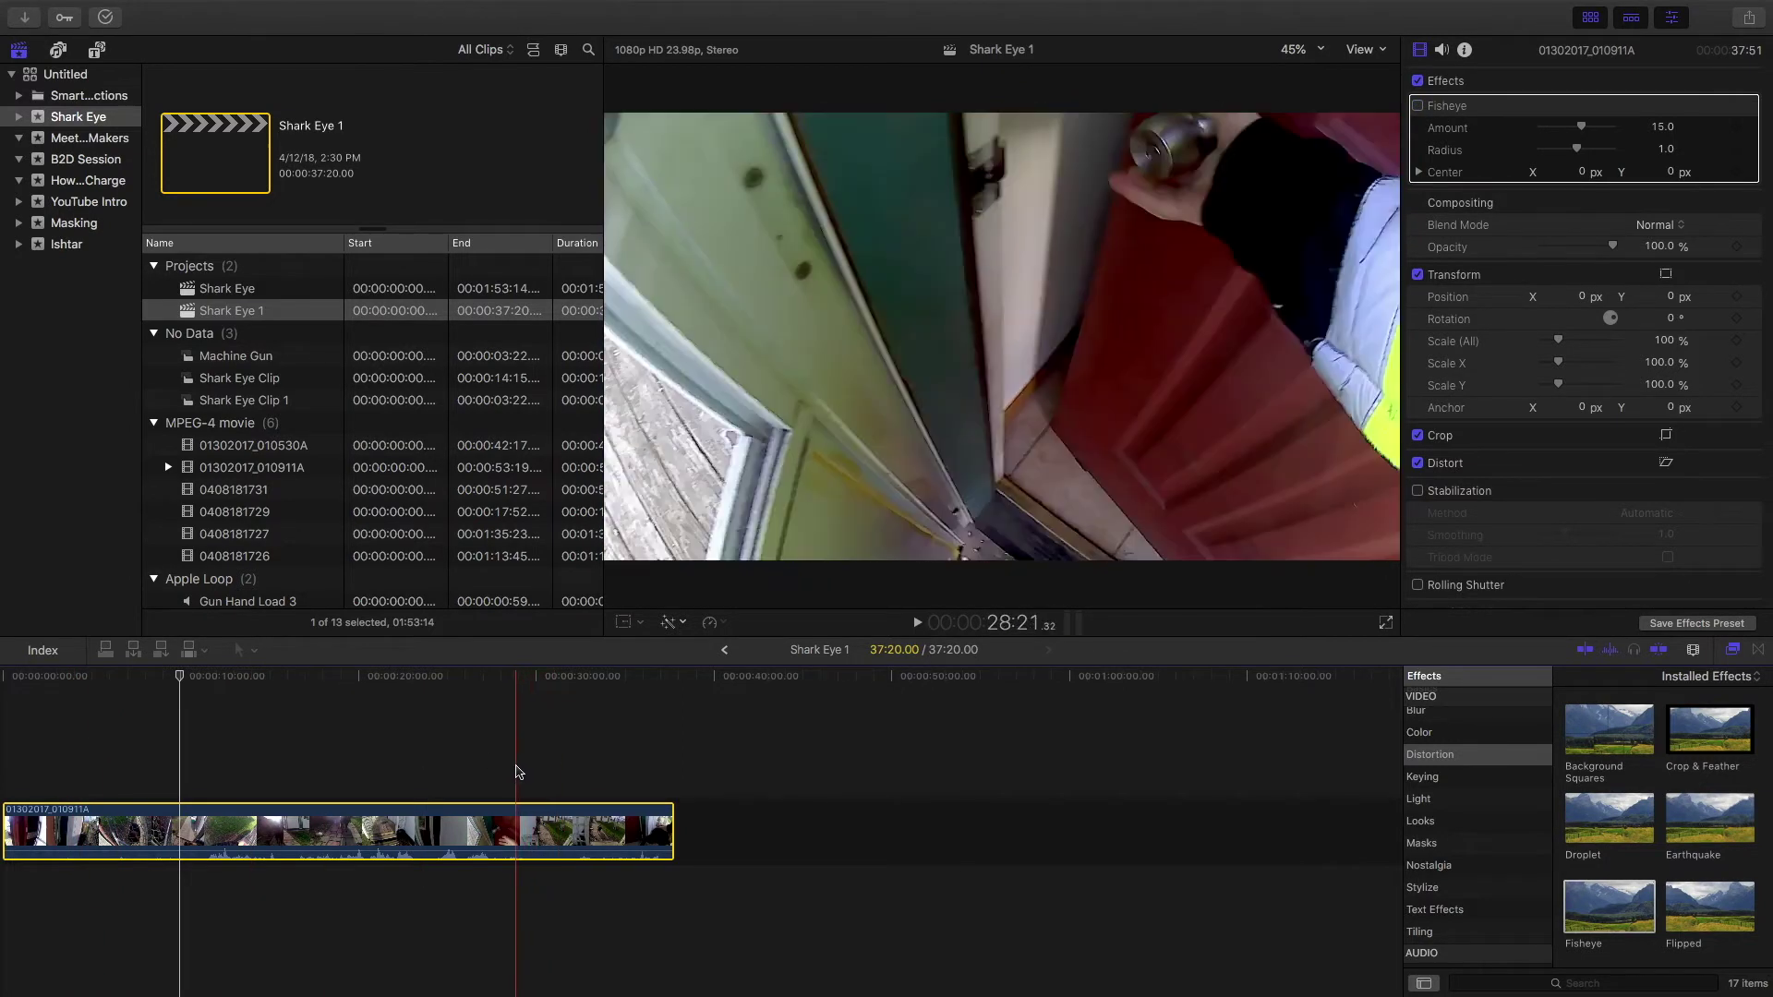
left_click(82, 767)
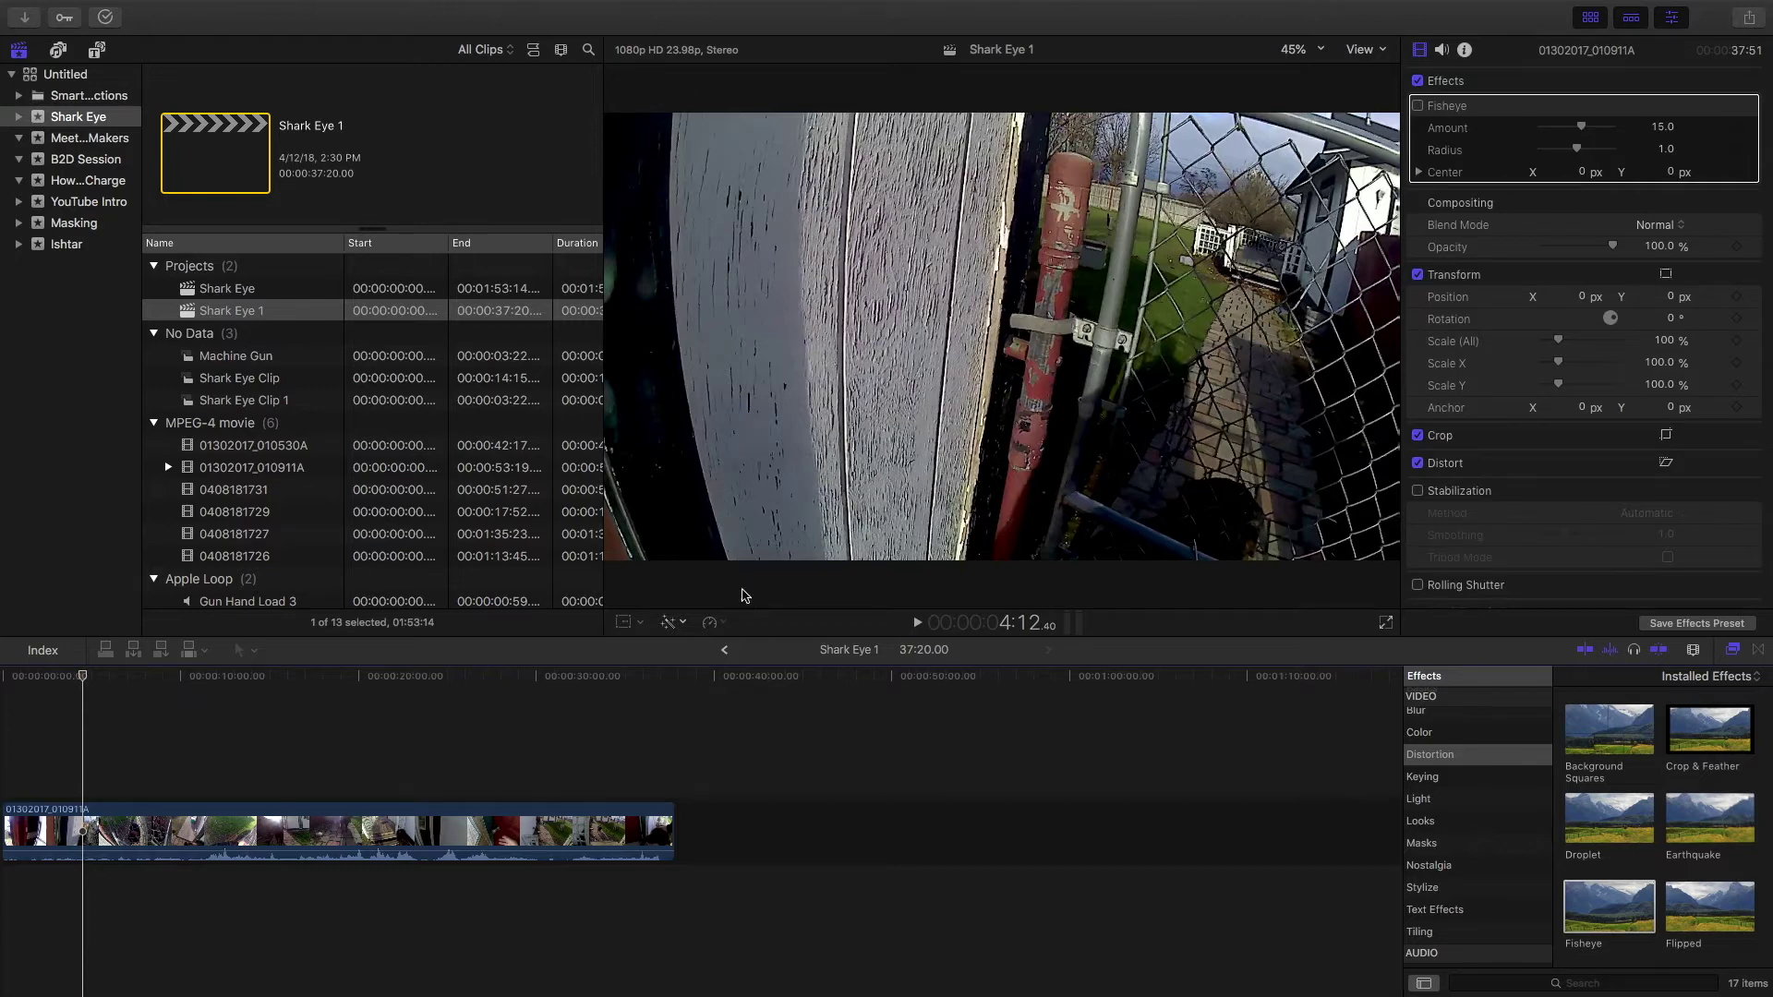
scroll(1512, 88, "down", 1)
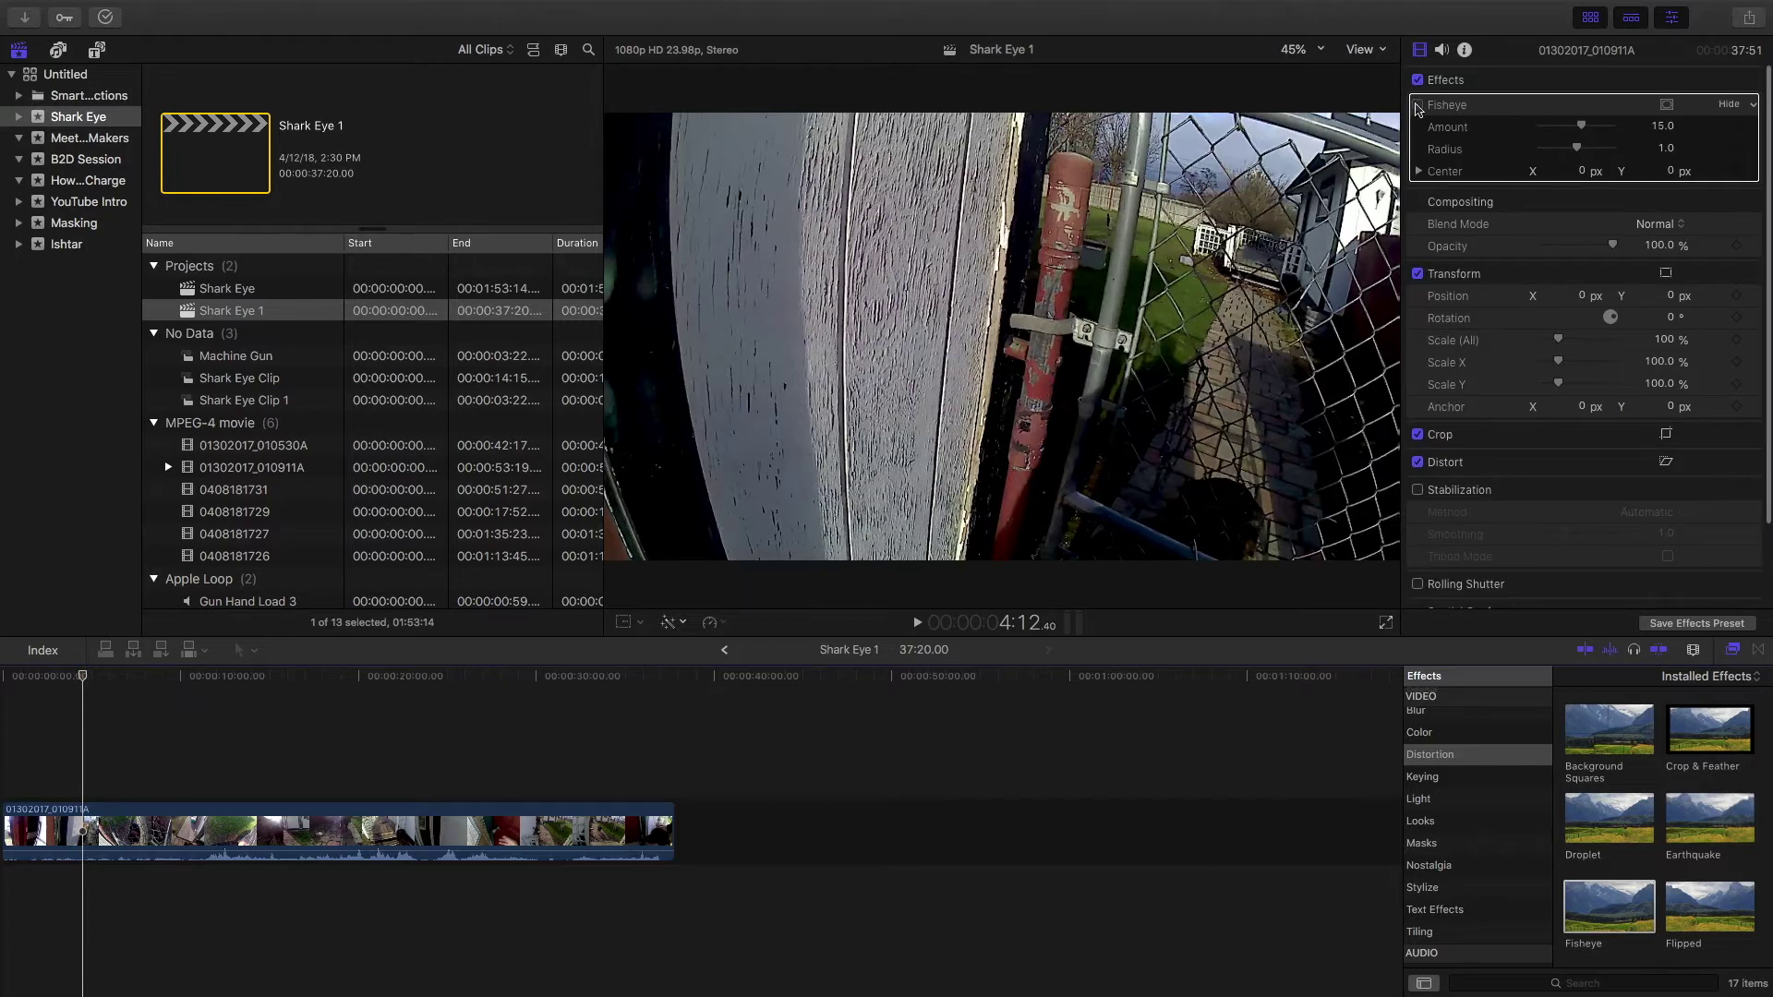
left_click(1418, 106)
Step: Set the Fisheye Amount to -3.4 and Radius to 0.38 to flatten the lens curvature
left_click_drag(1583, 132, 1577, 134)
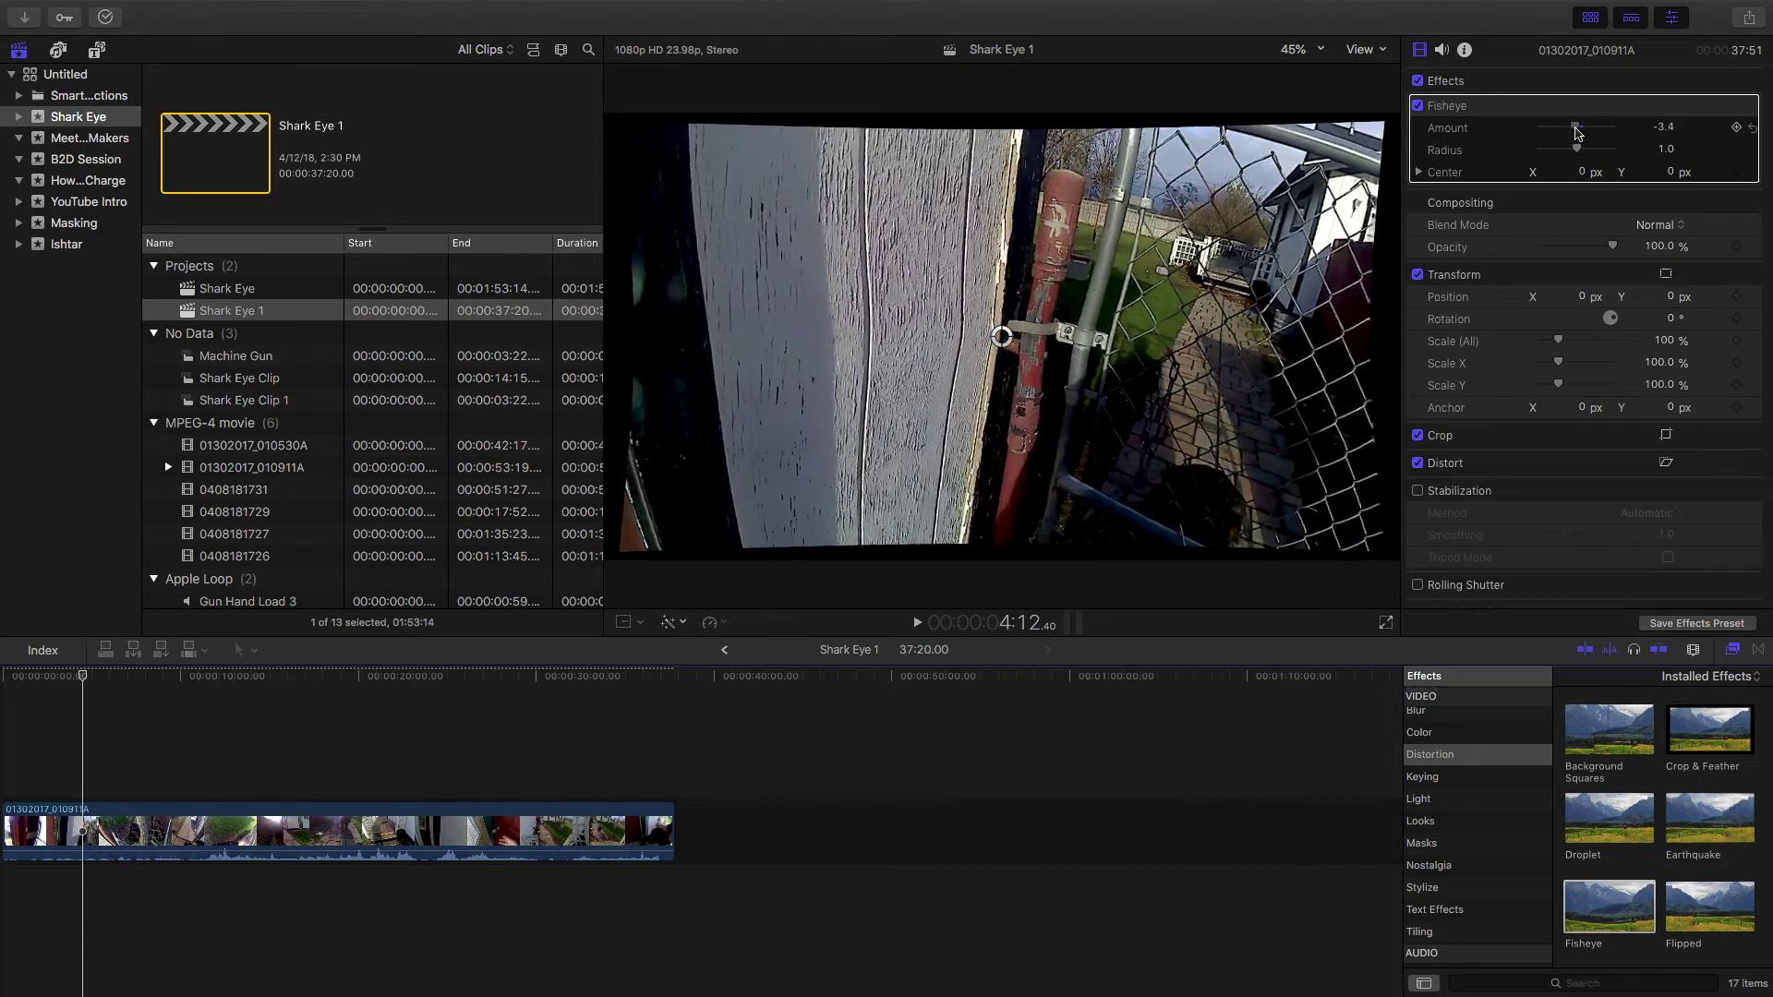
scroll(1579, 150, "down", 1)
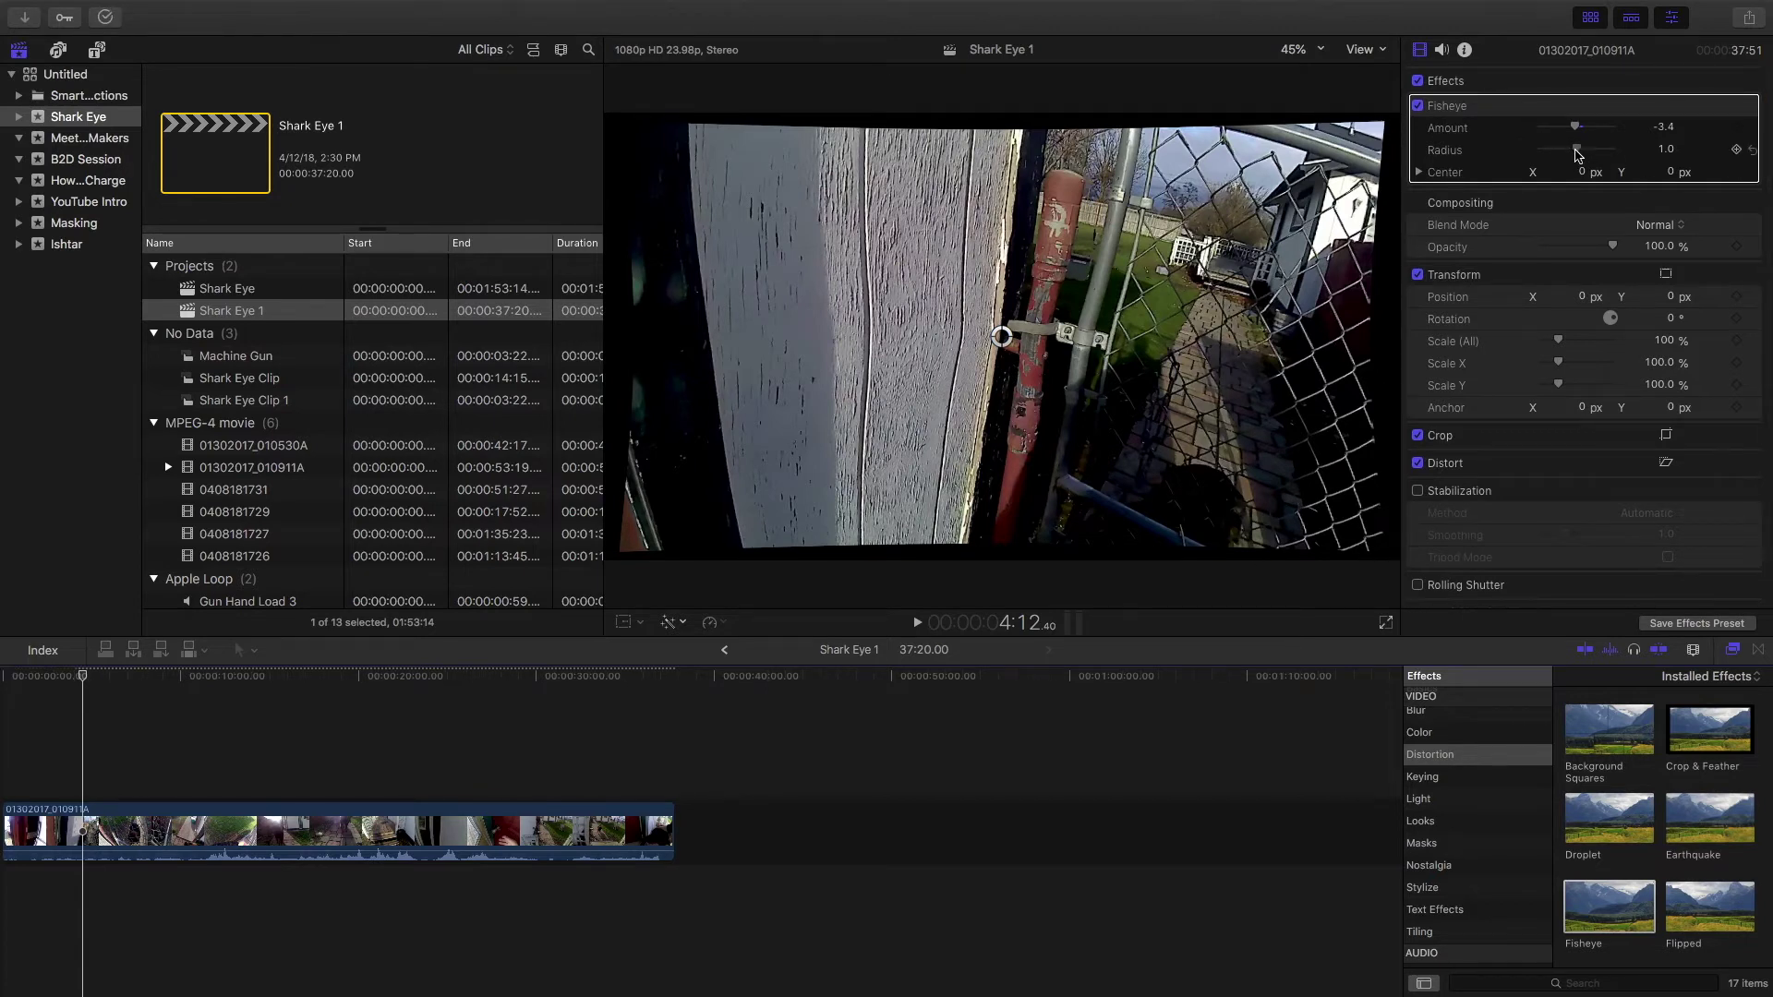
left_click_drag(1576, 150, 1554, 151)
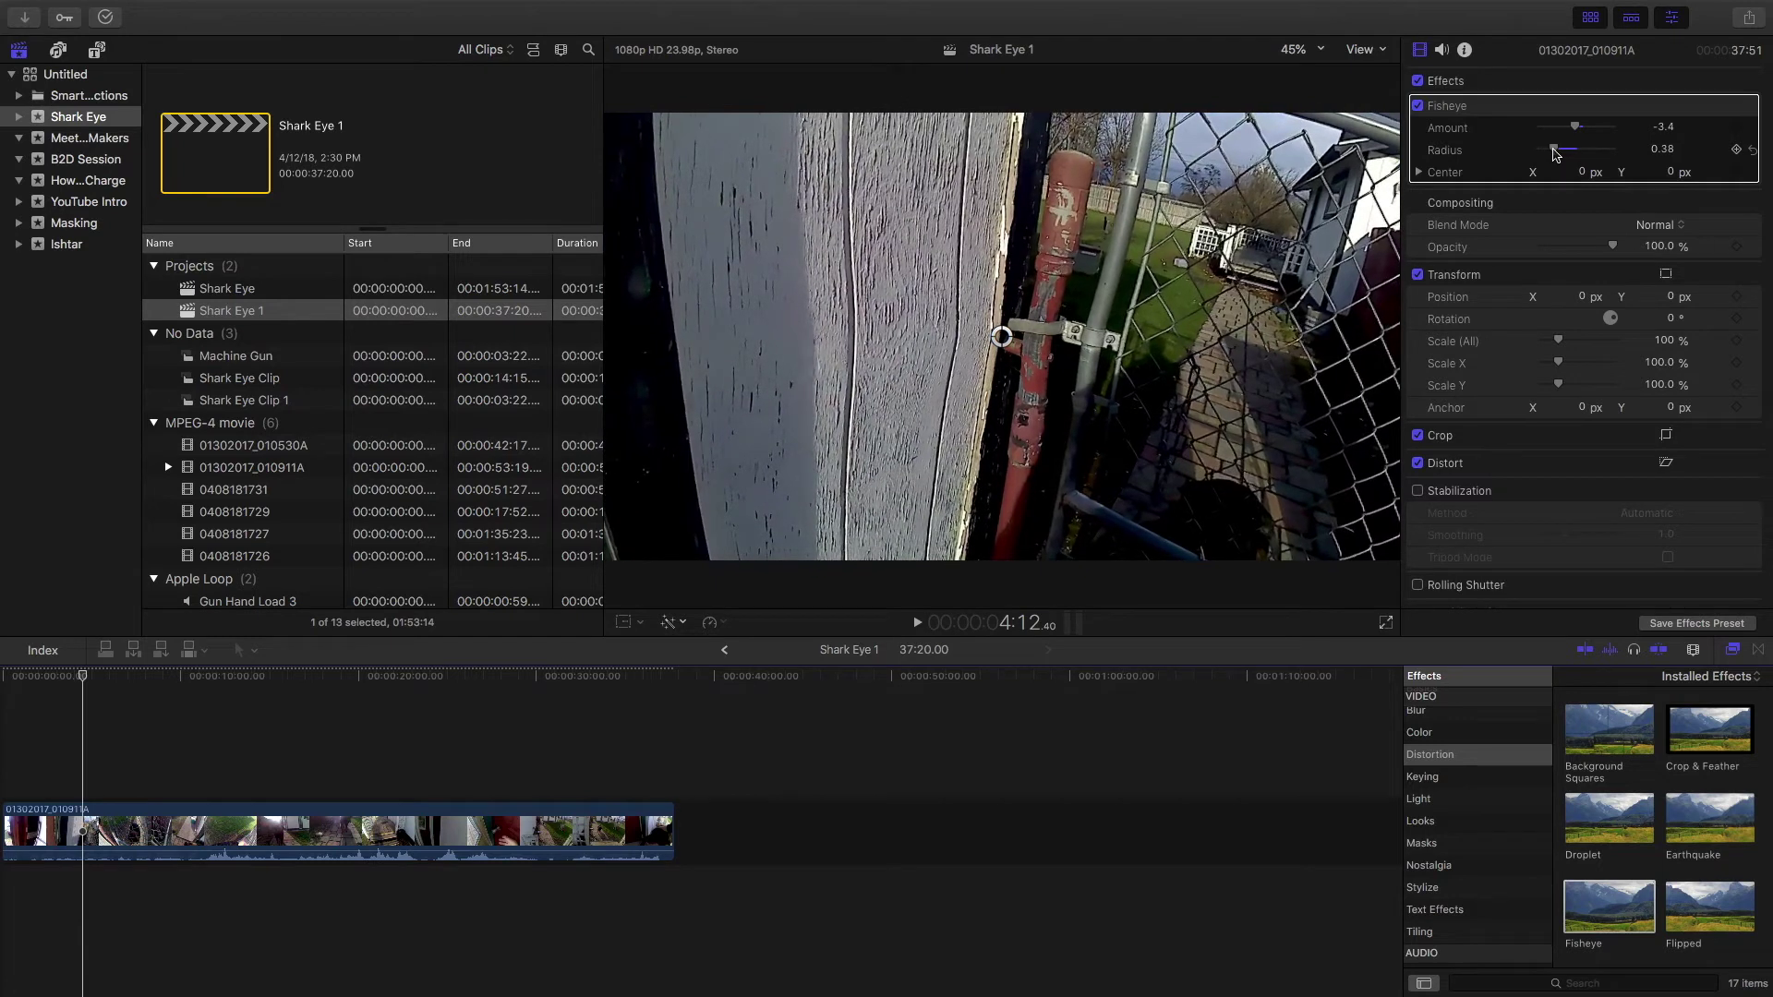
Step: Play the corrected clip from the start, pausing once, to review the Fisheye correction
key("Home")
key("space")
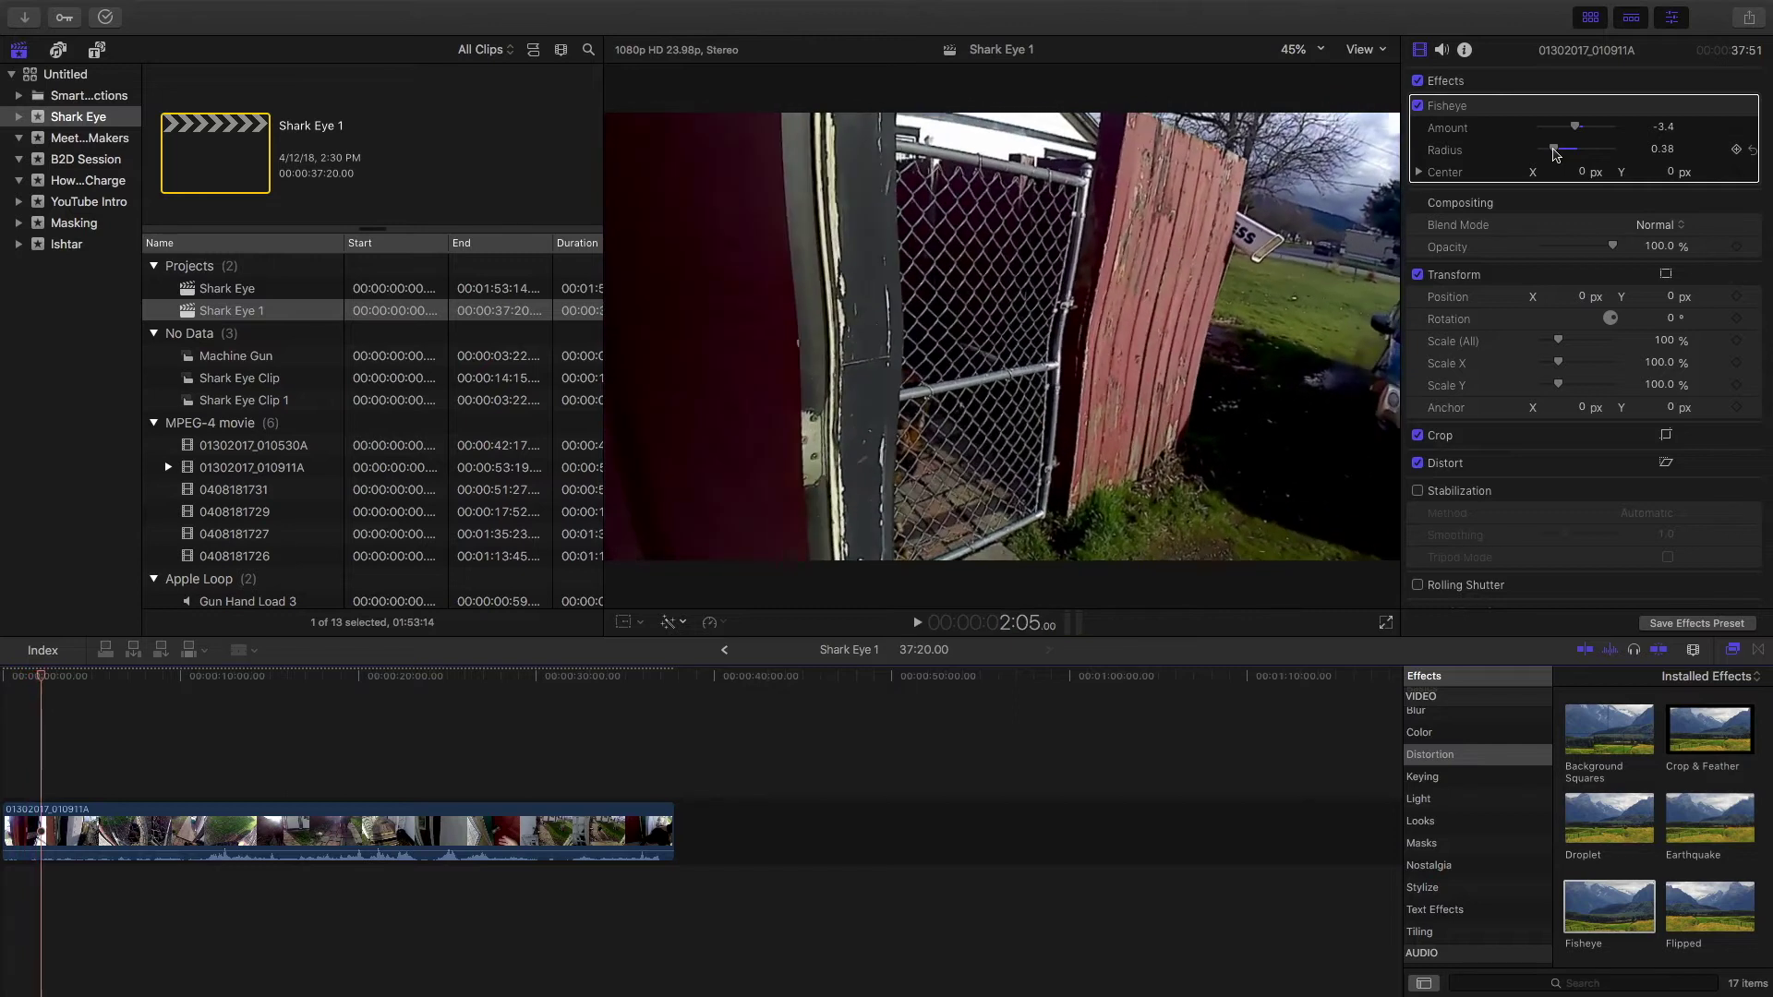
key("space")
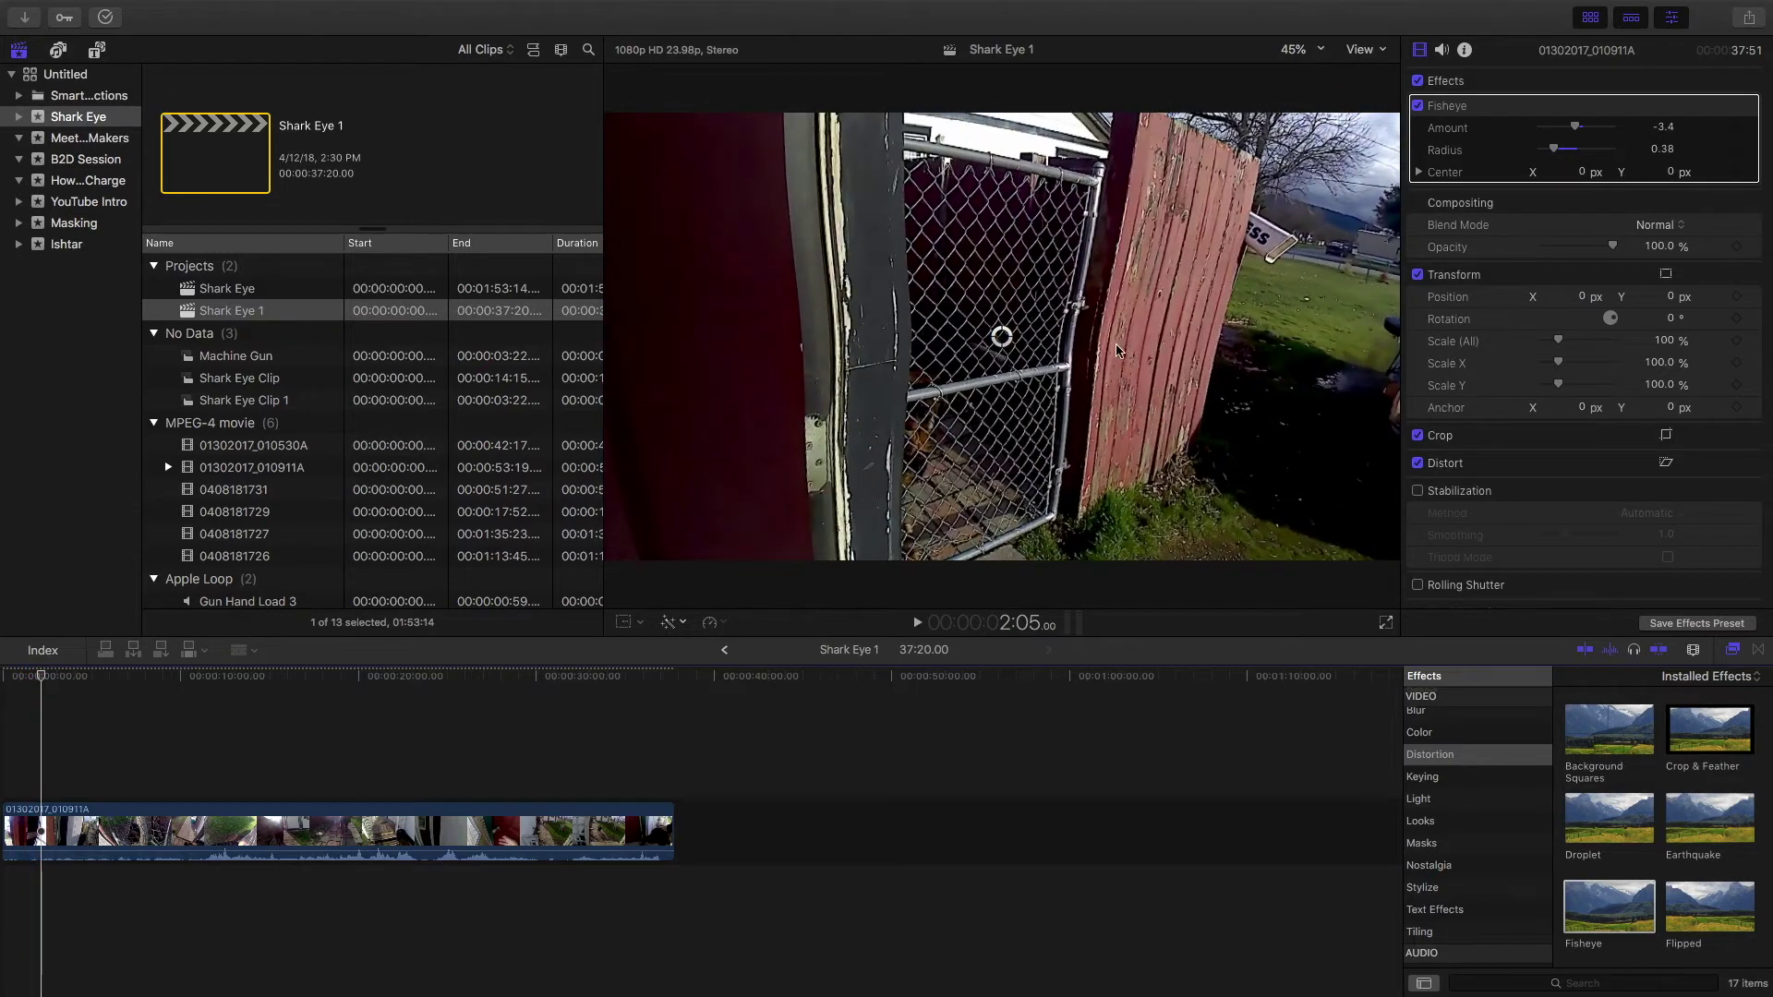
key("space")
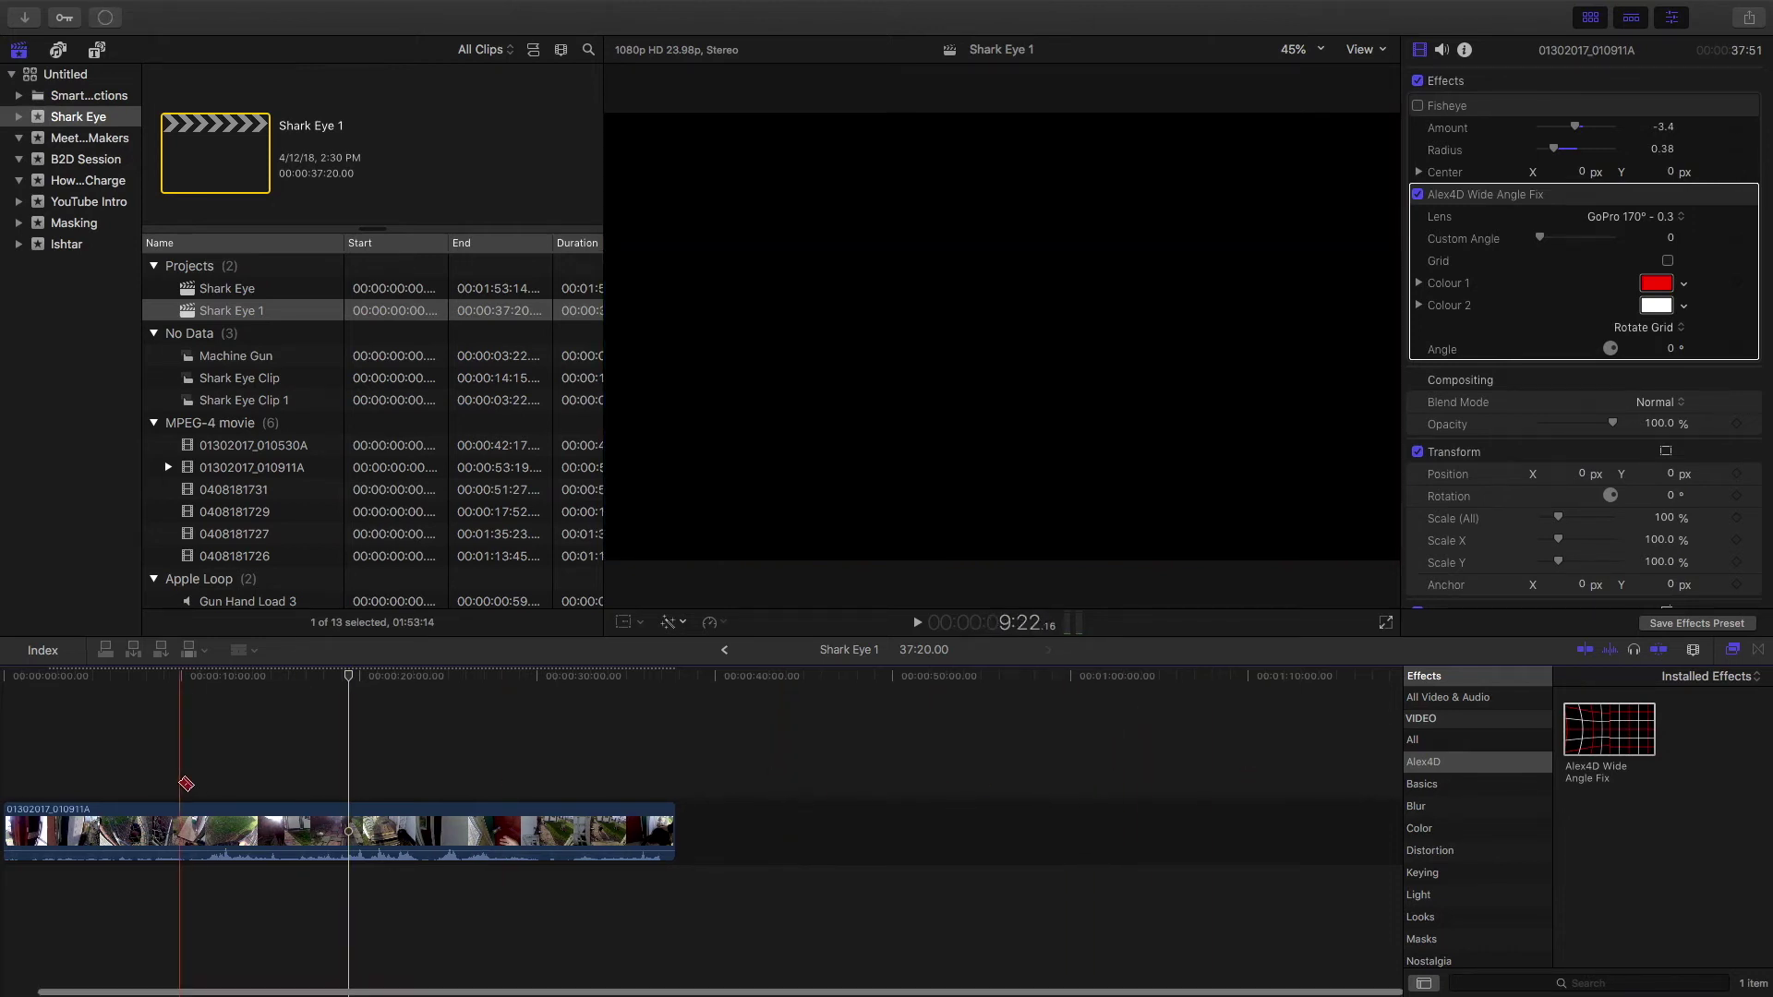
Step: Play and select the clip around 9 seconds to review the Alex4D Wide Angle Fix result
key("s")
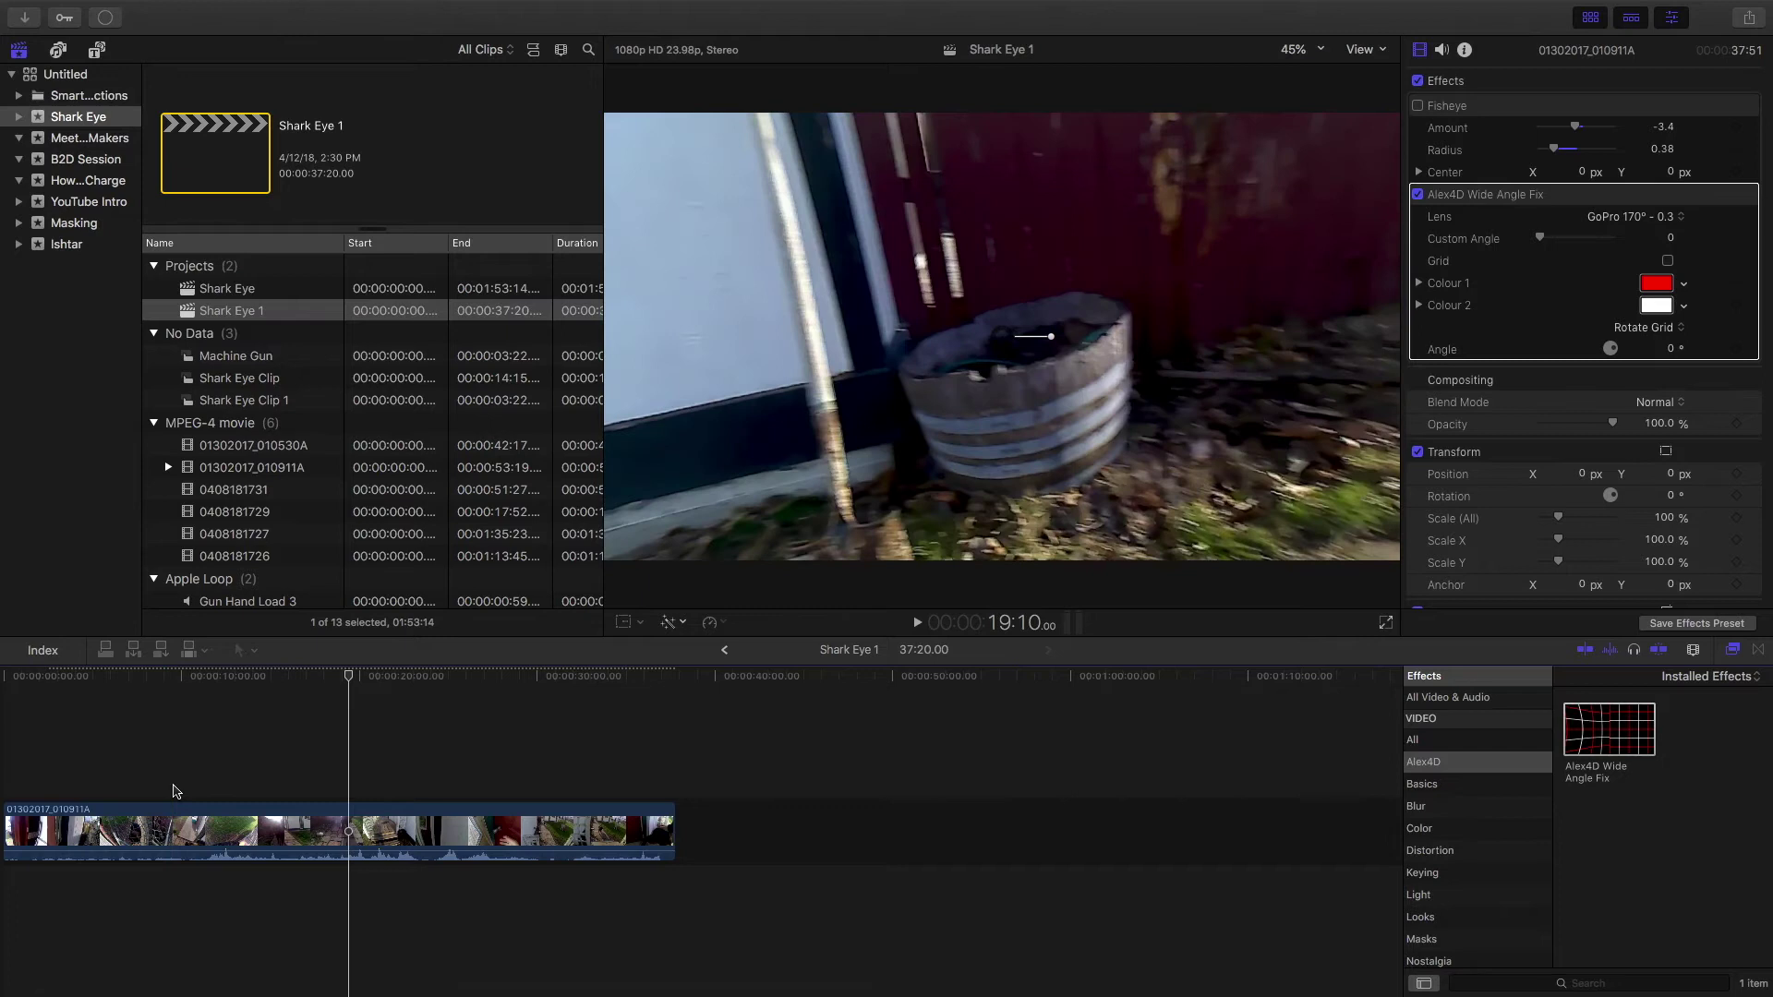
left_click(171, 835)
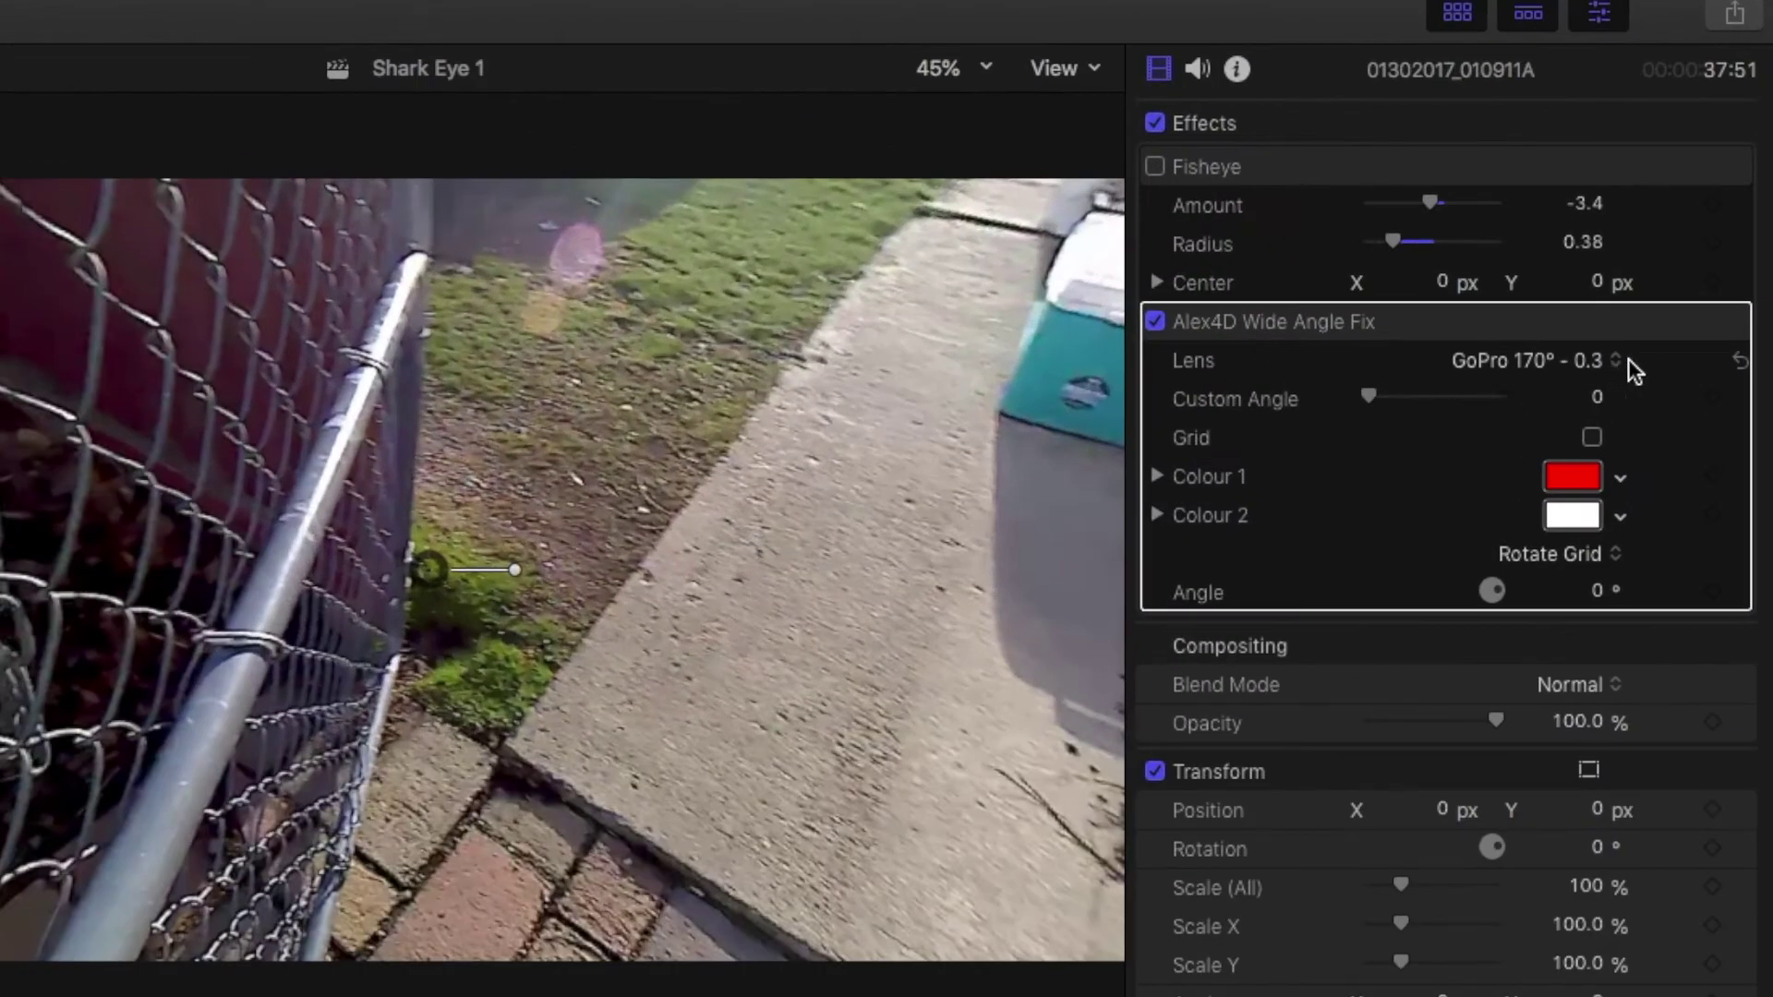
Step: Try the GoPro 127° - 0.2 and 90° 0.05 lens presets, then settle on Custom
left_click(1605, 356)
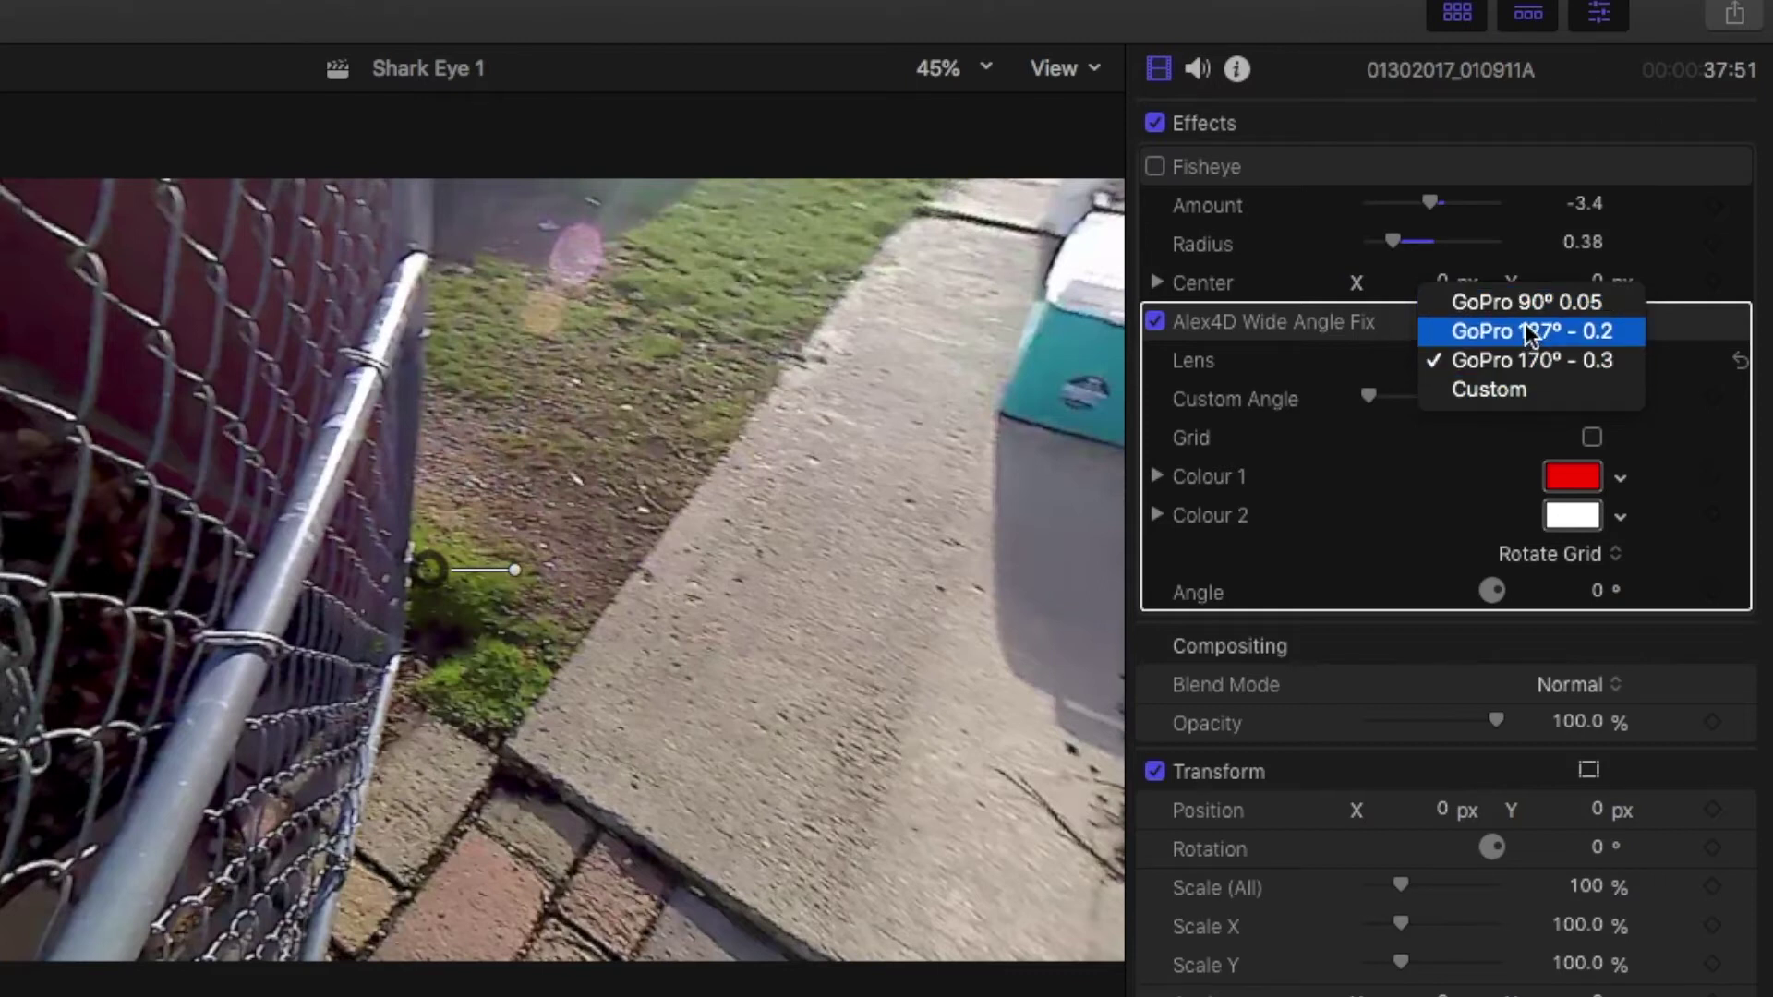
key("Escape")
left_click(1543, 358)
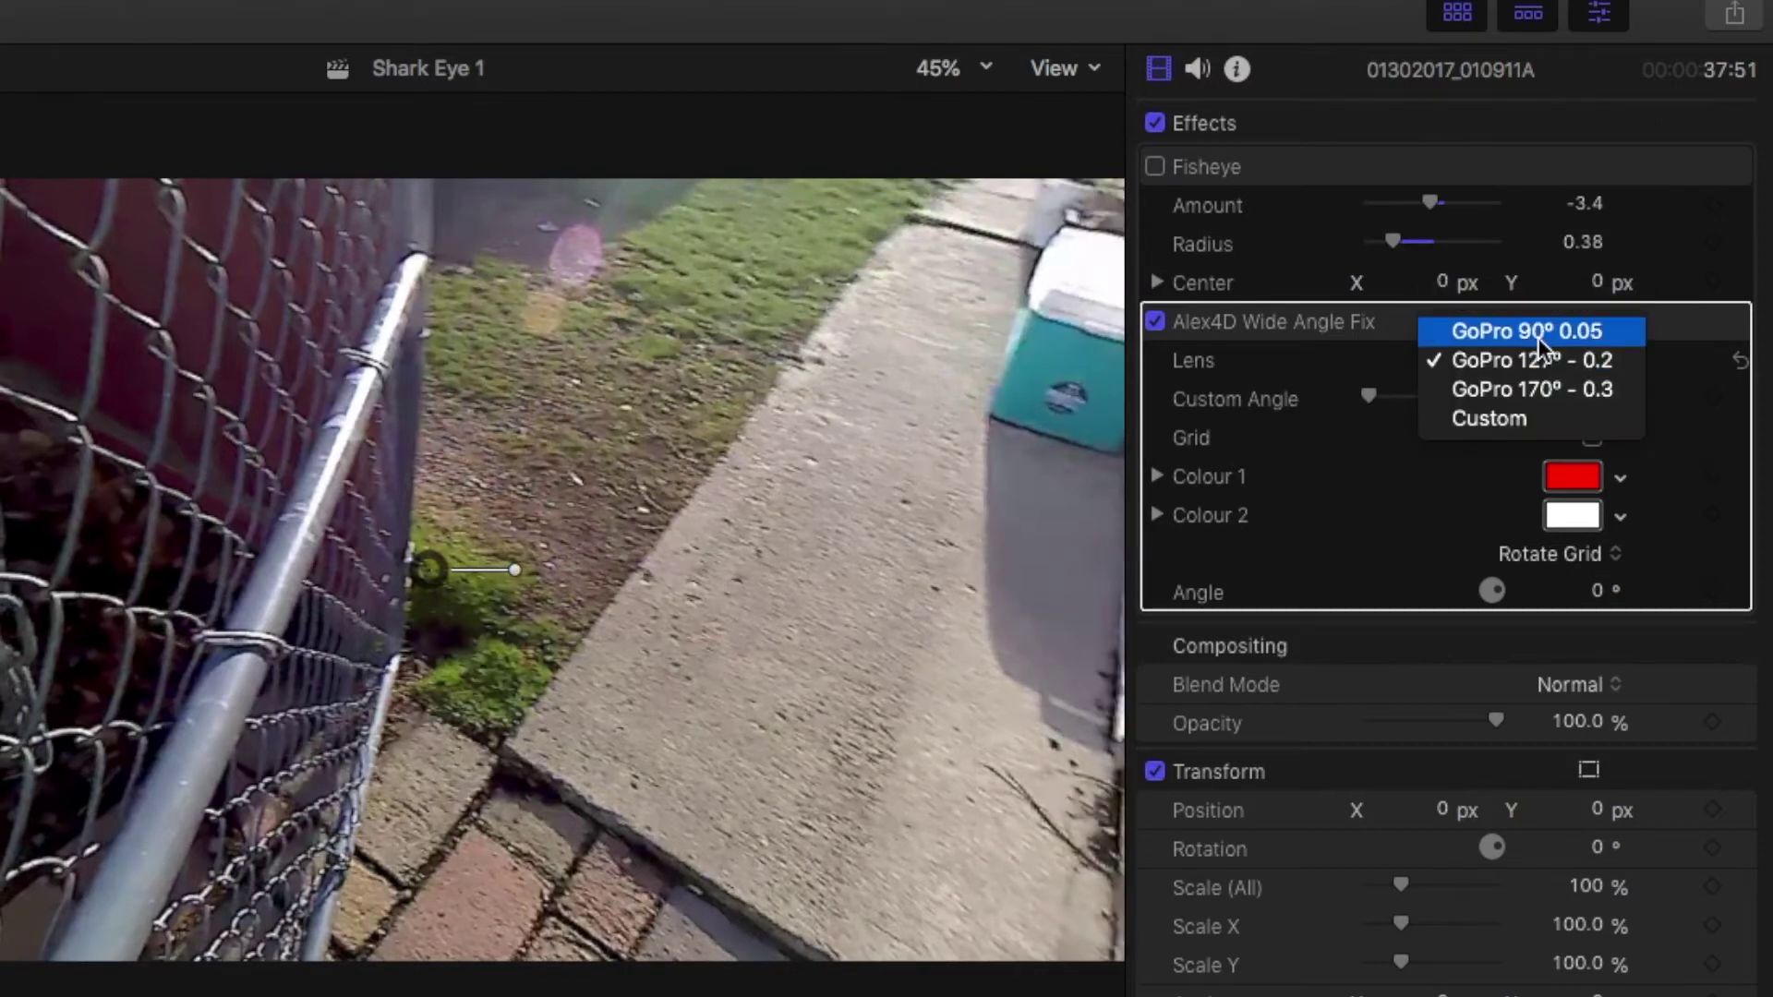
left_click(1538, 333)
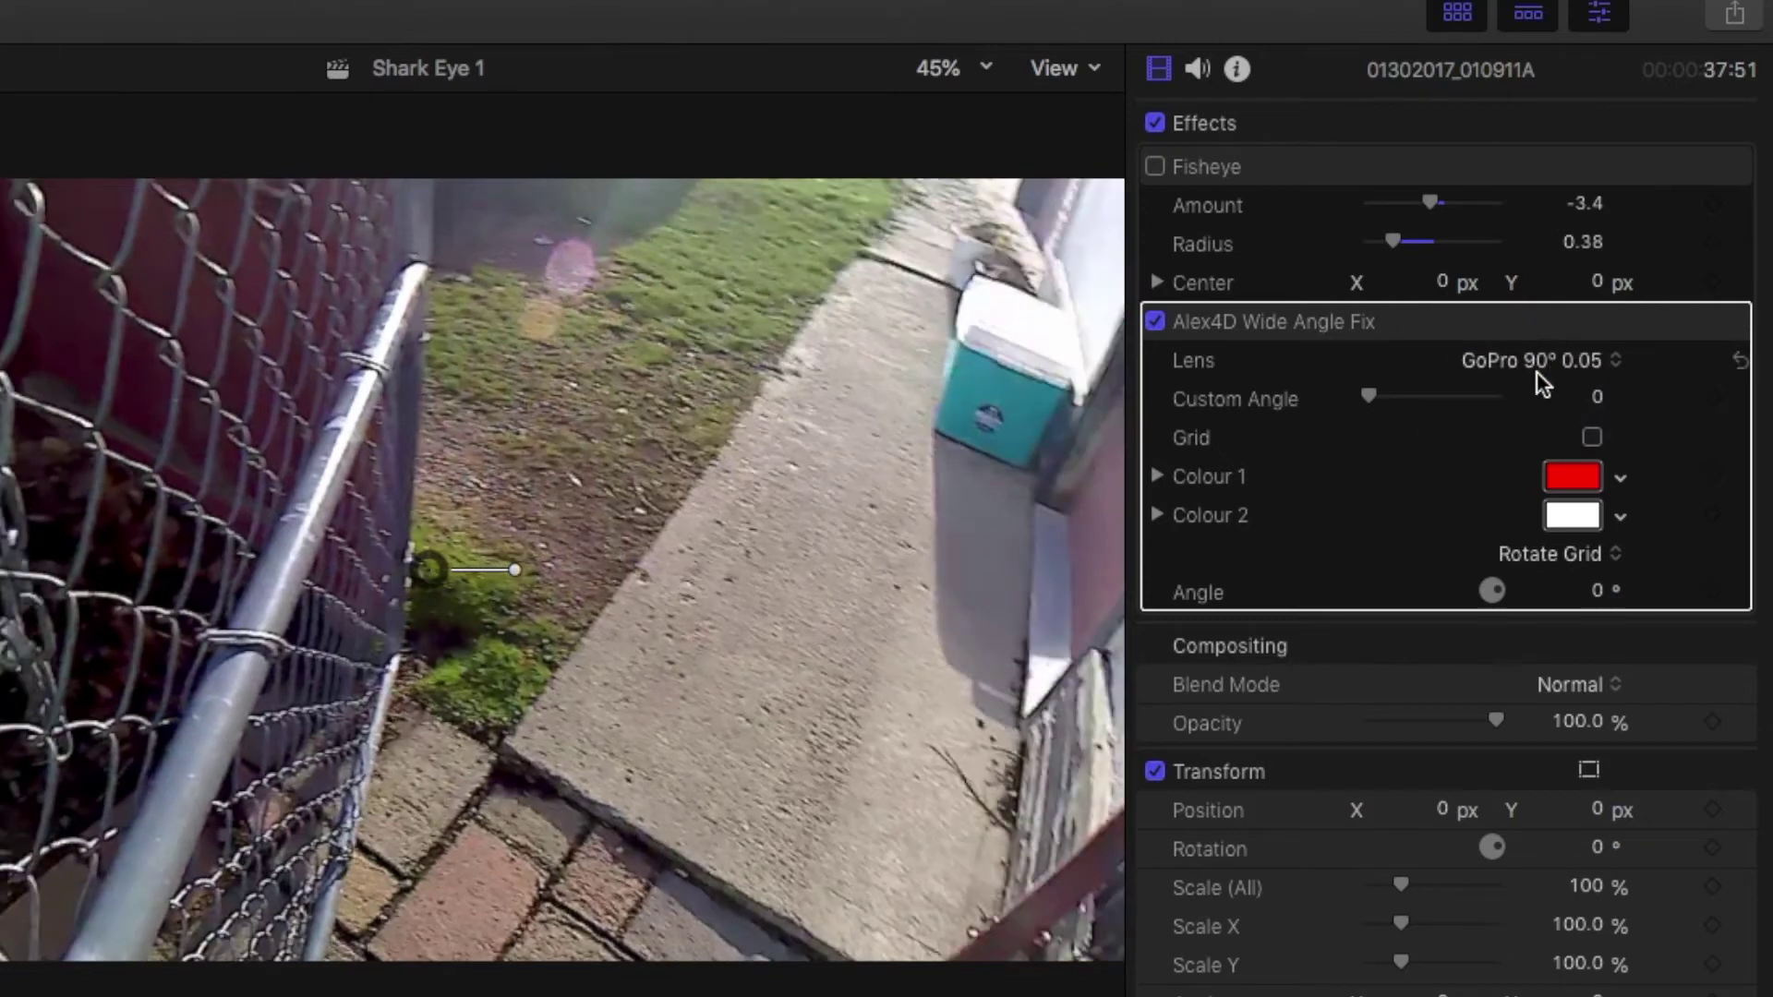
left_click(1535, 368)
key("Escape")
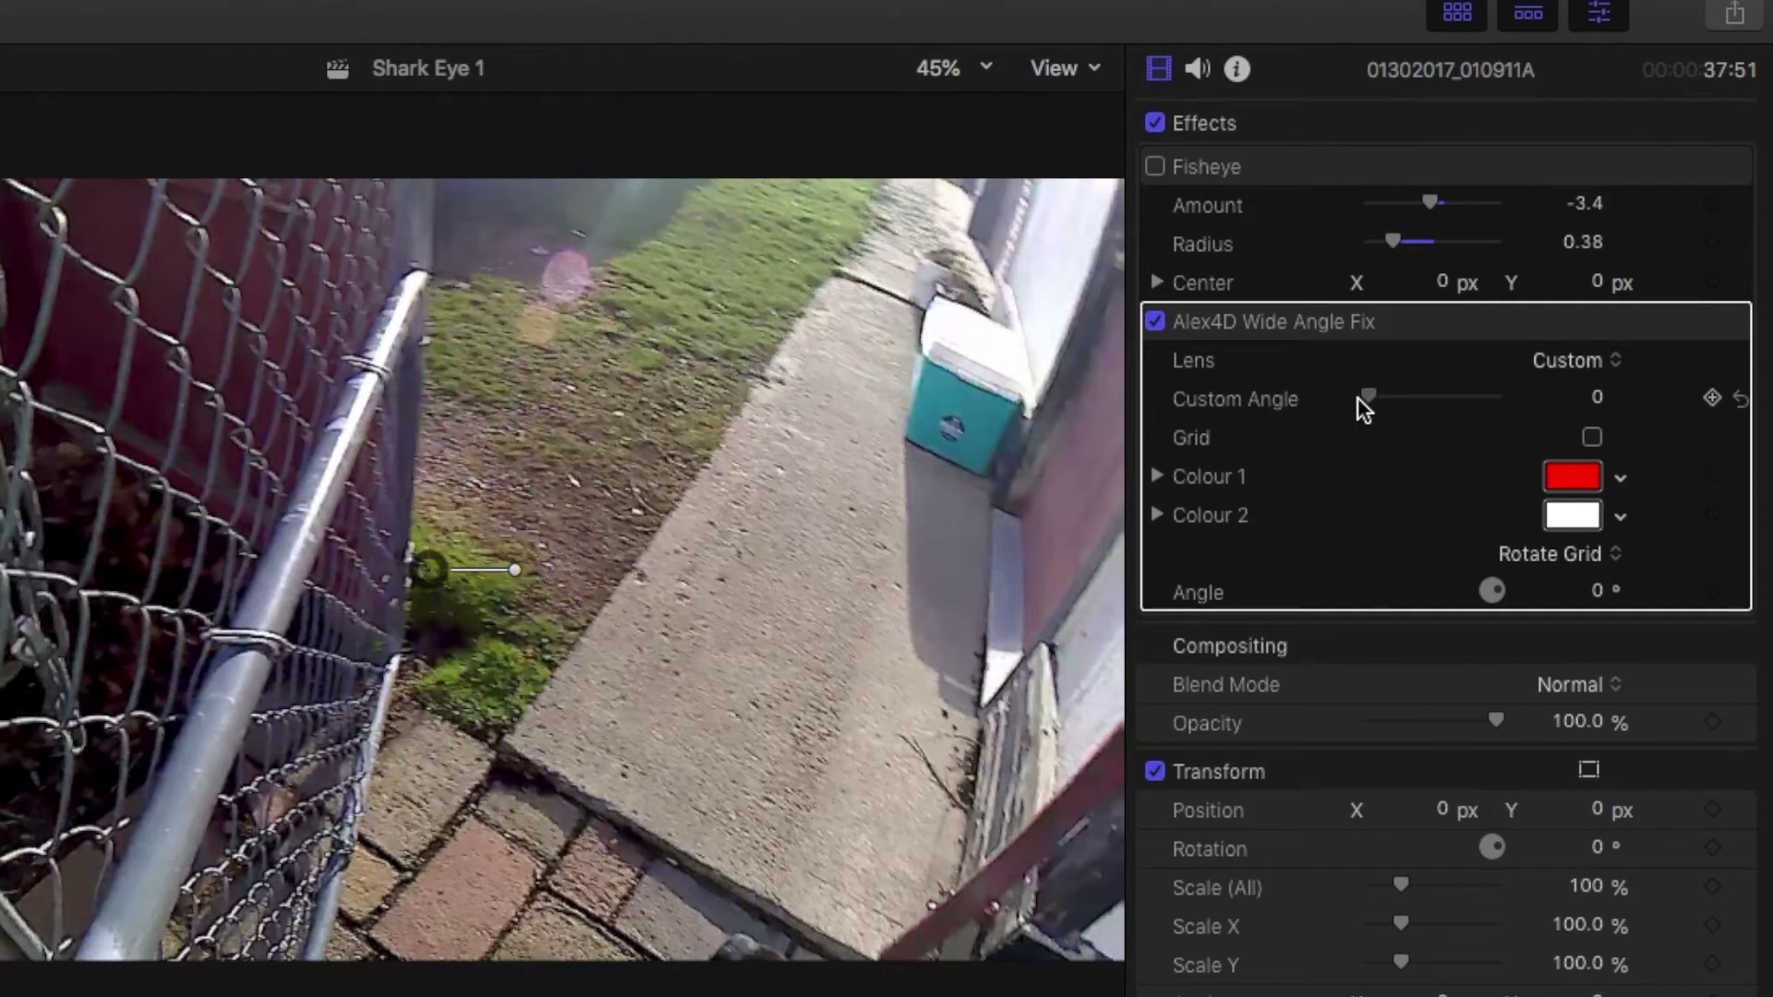
Step: Enter 21 as the Custom Angle, which clamps to 1.0
left_click(1597, 402)
type("21")
key("Return")
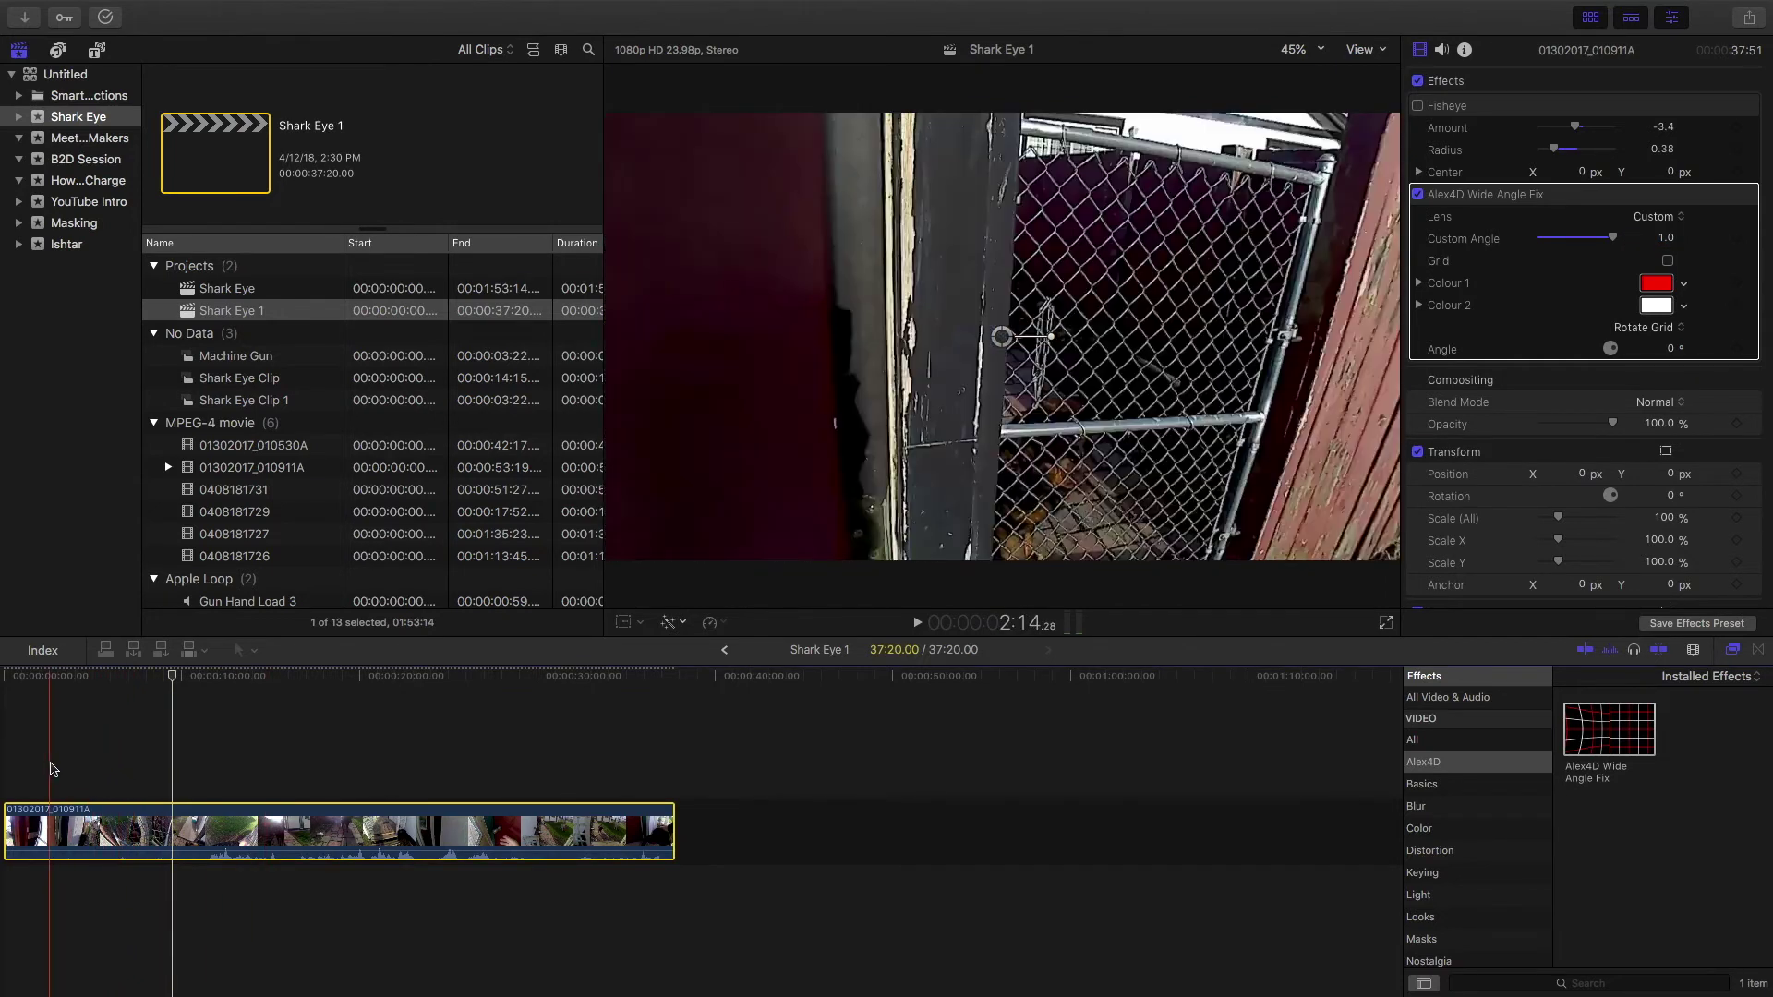
left_click(65, 775)
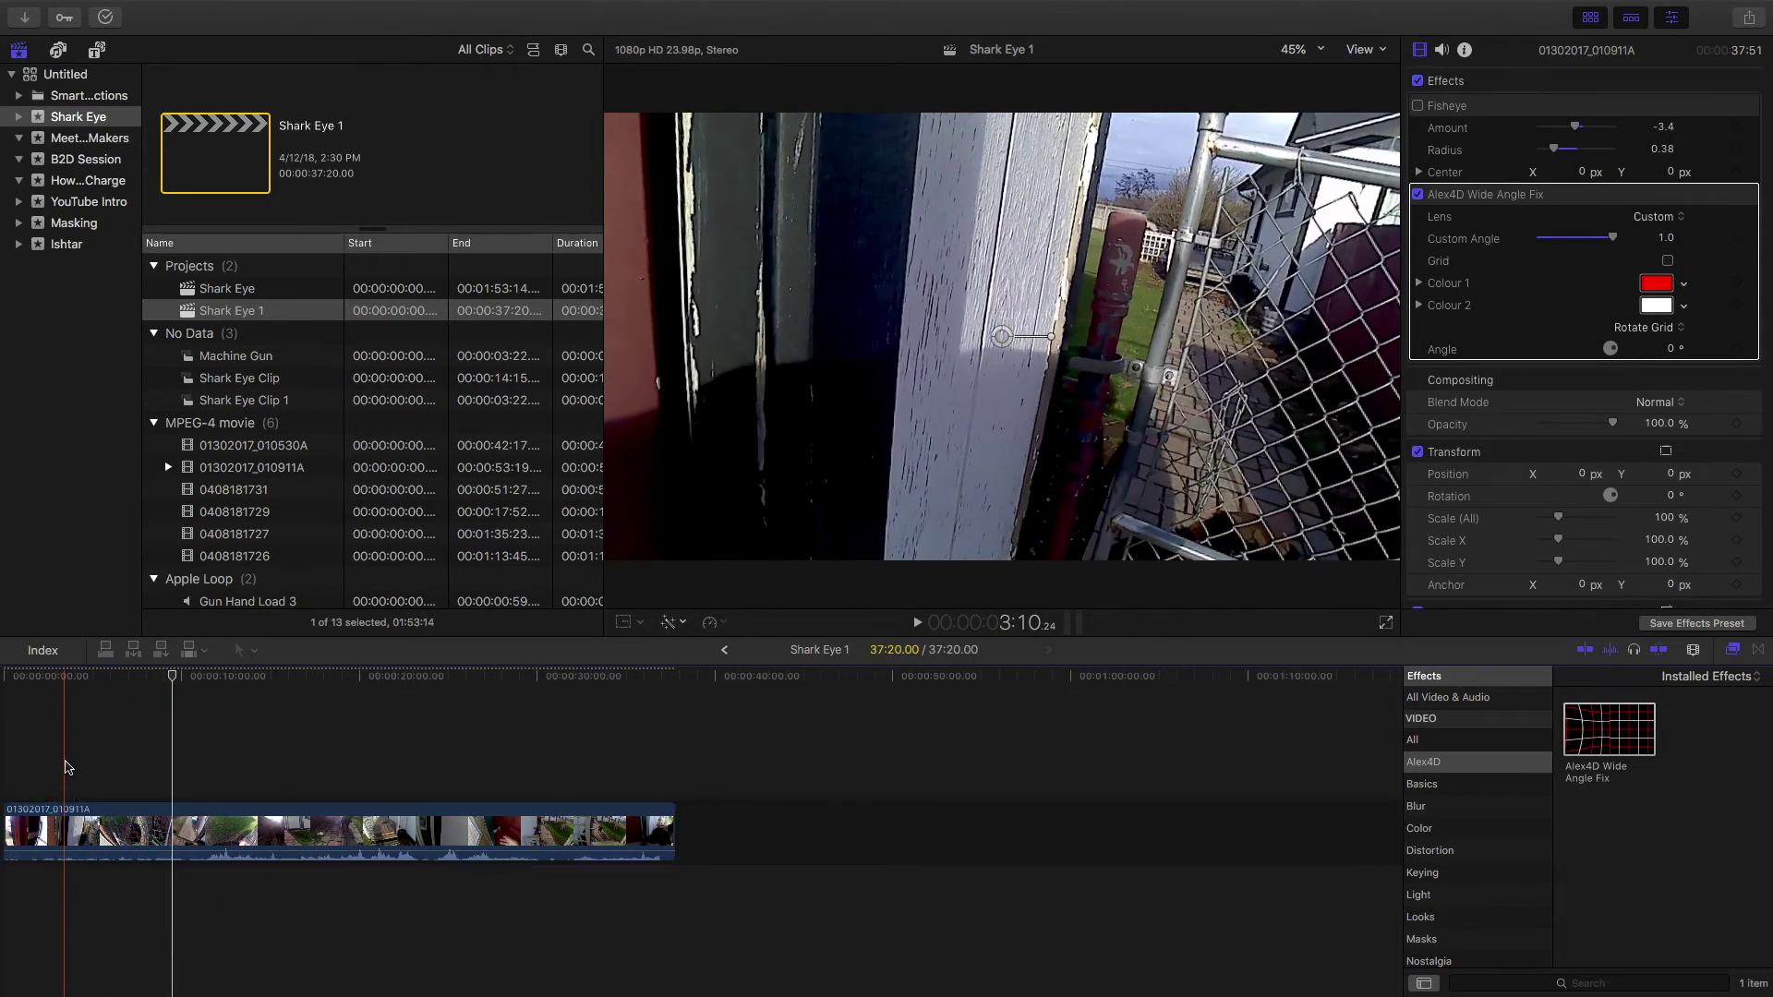
left_click(69, 813)
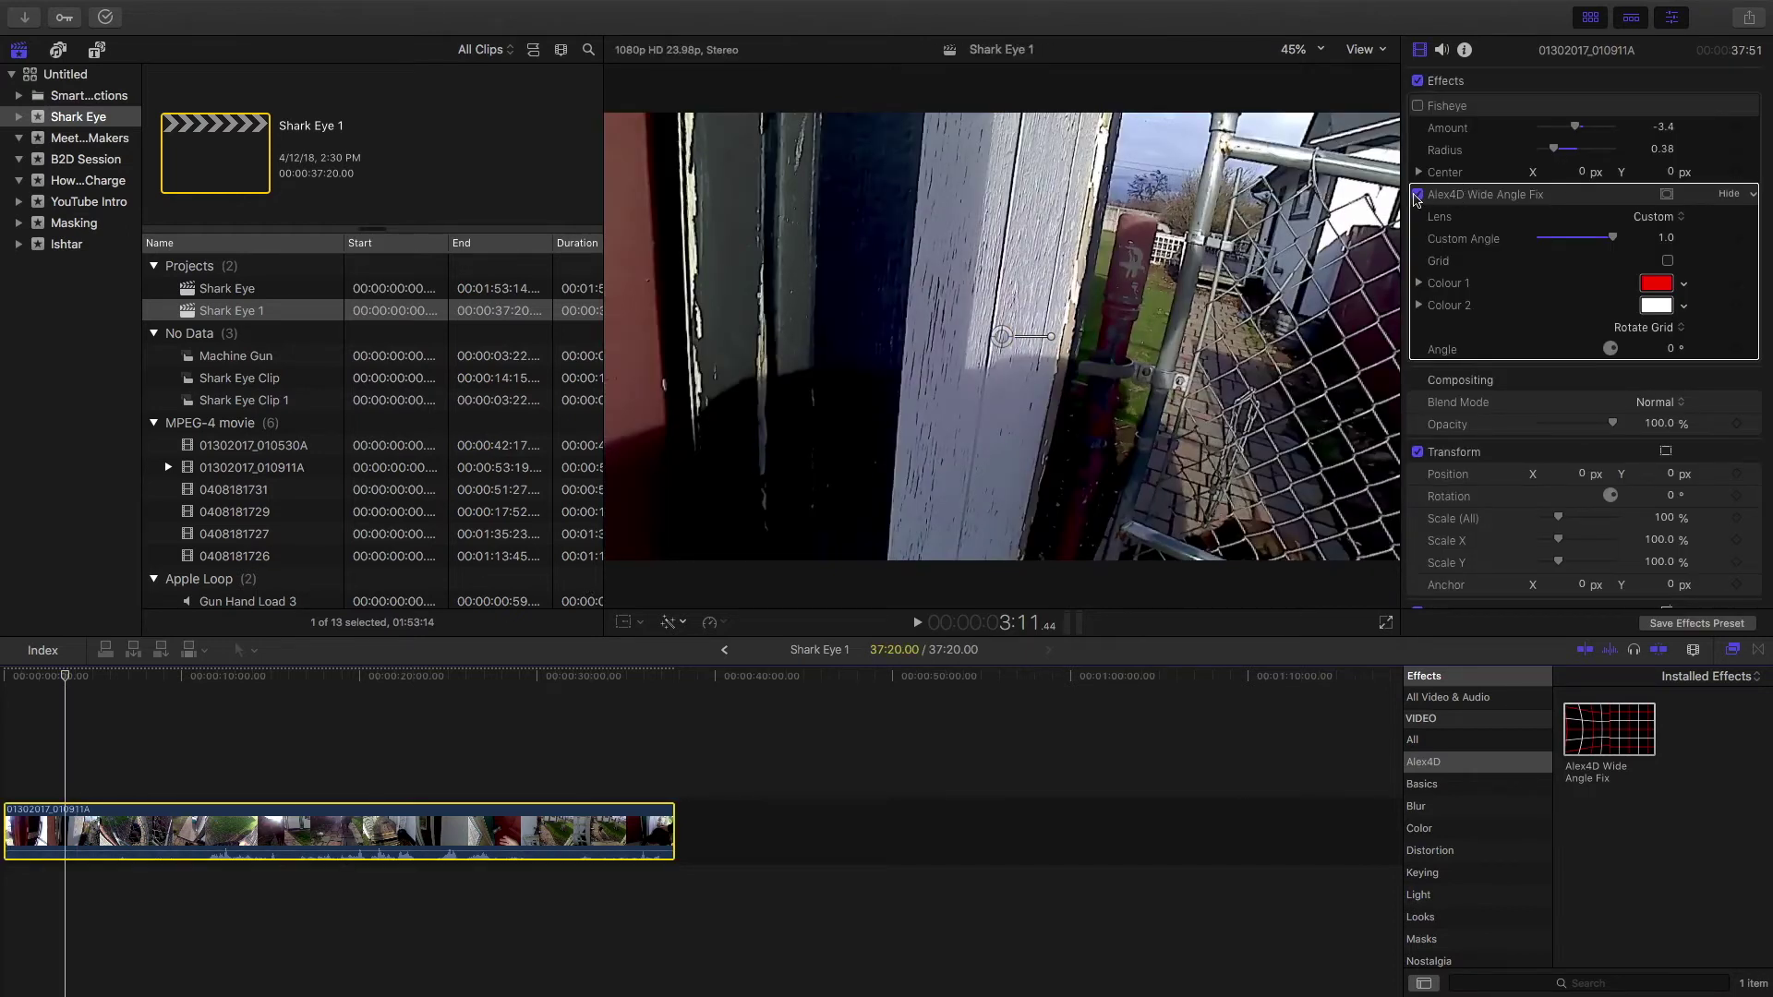
left_click(1419, 196)
left_click(1419, 196)
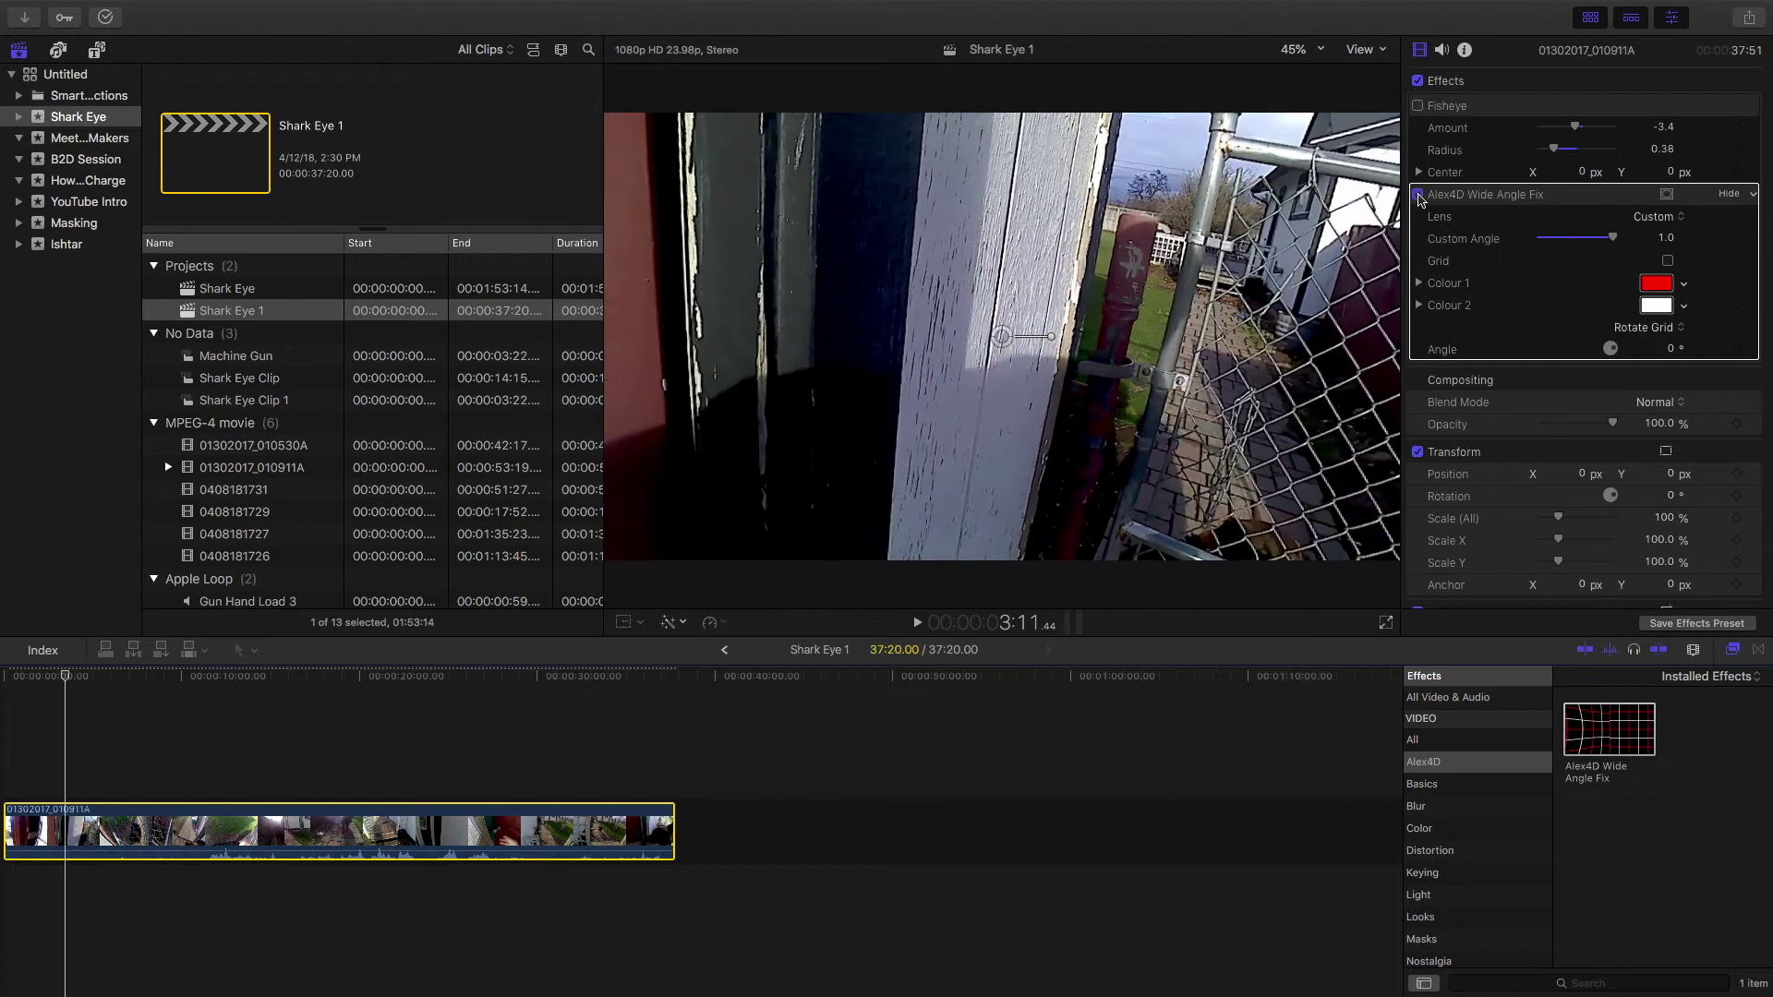
left_click(1419, 196)
left_click(1419, 195)
left_click(1419, 196)
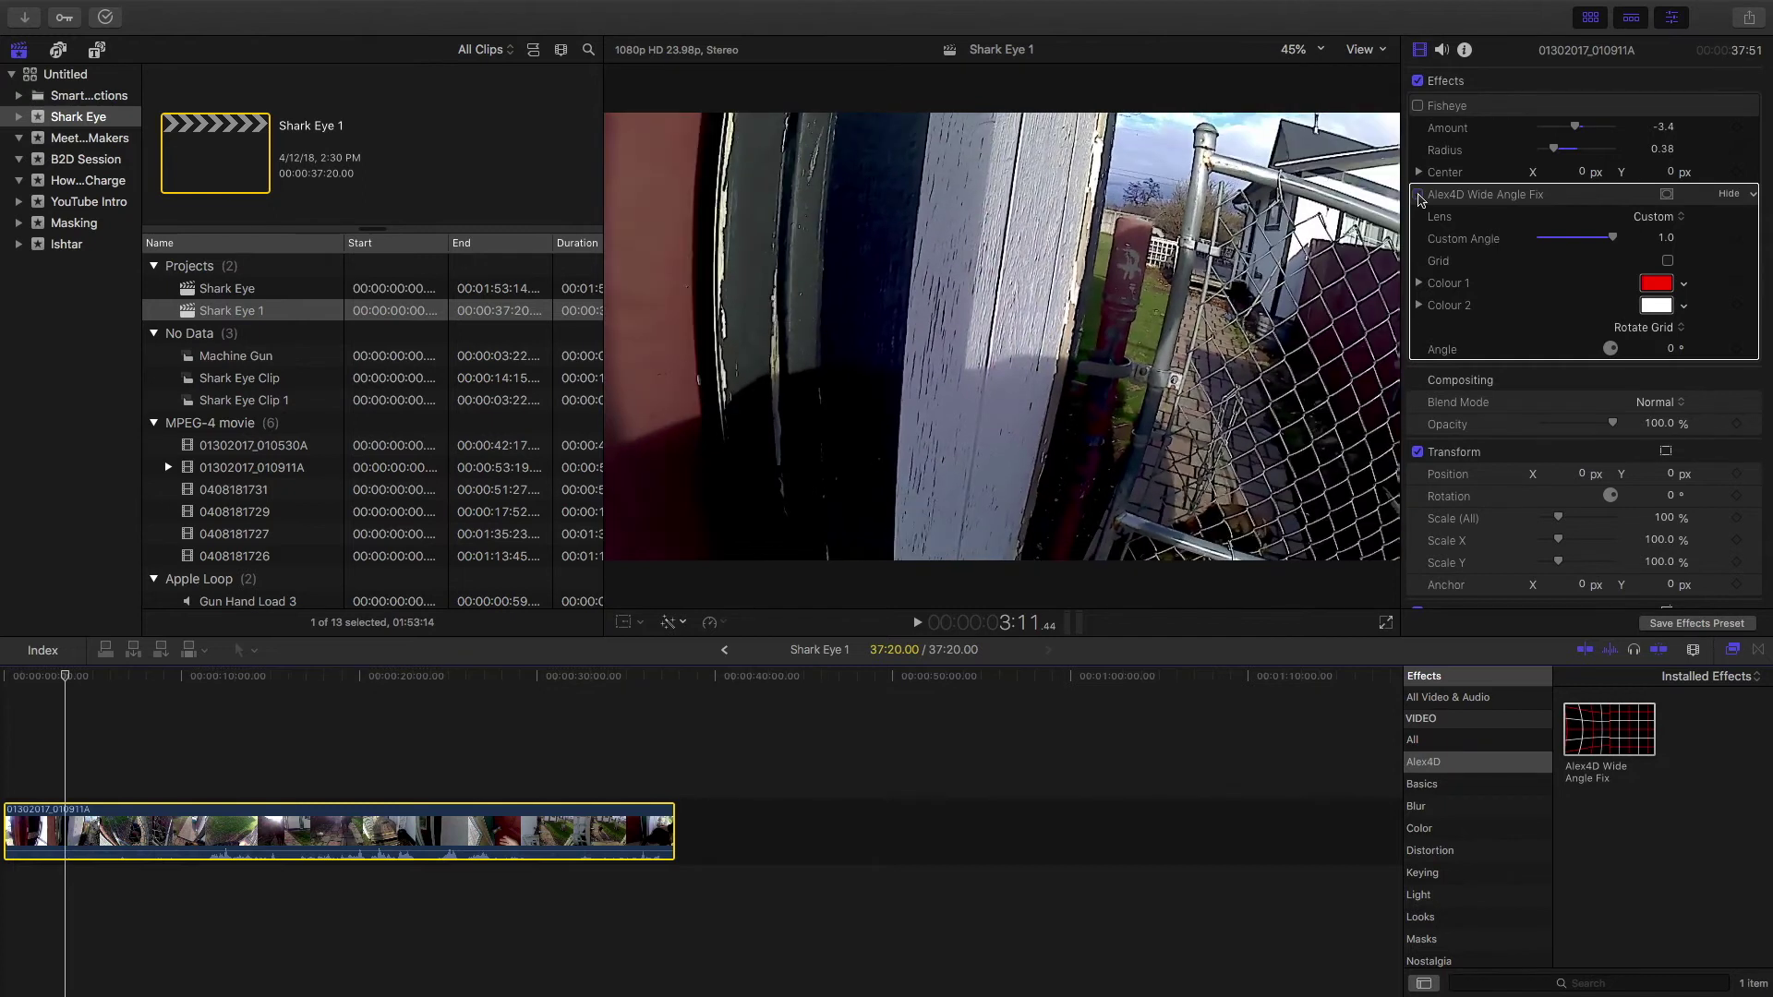
left_click(1420, 196)
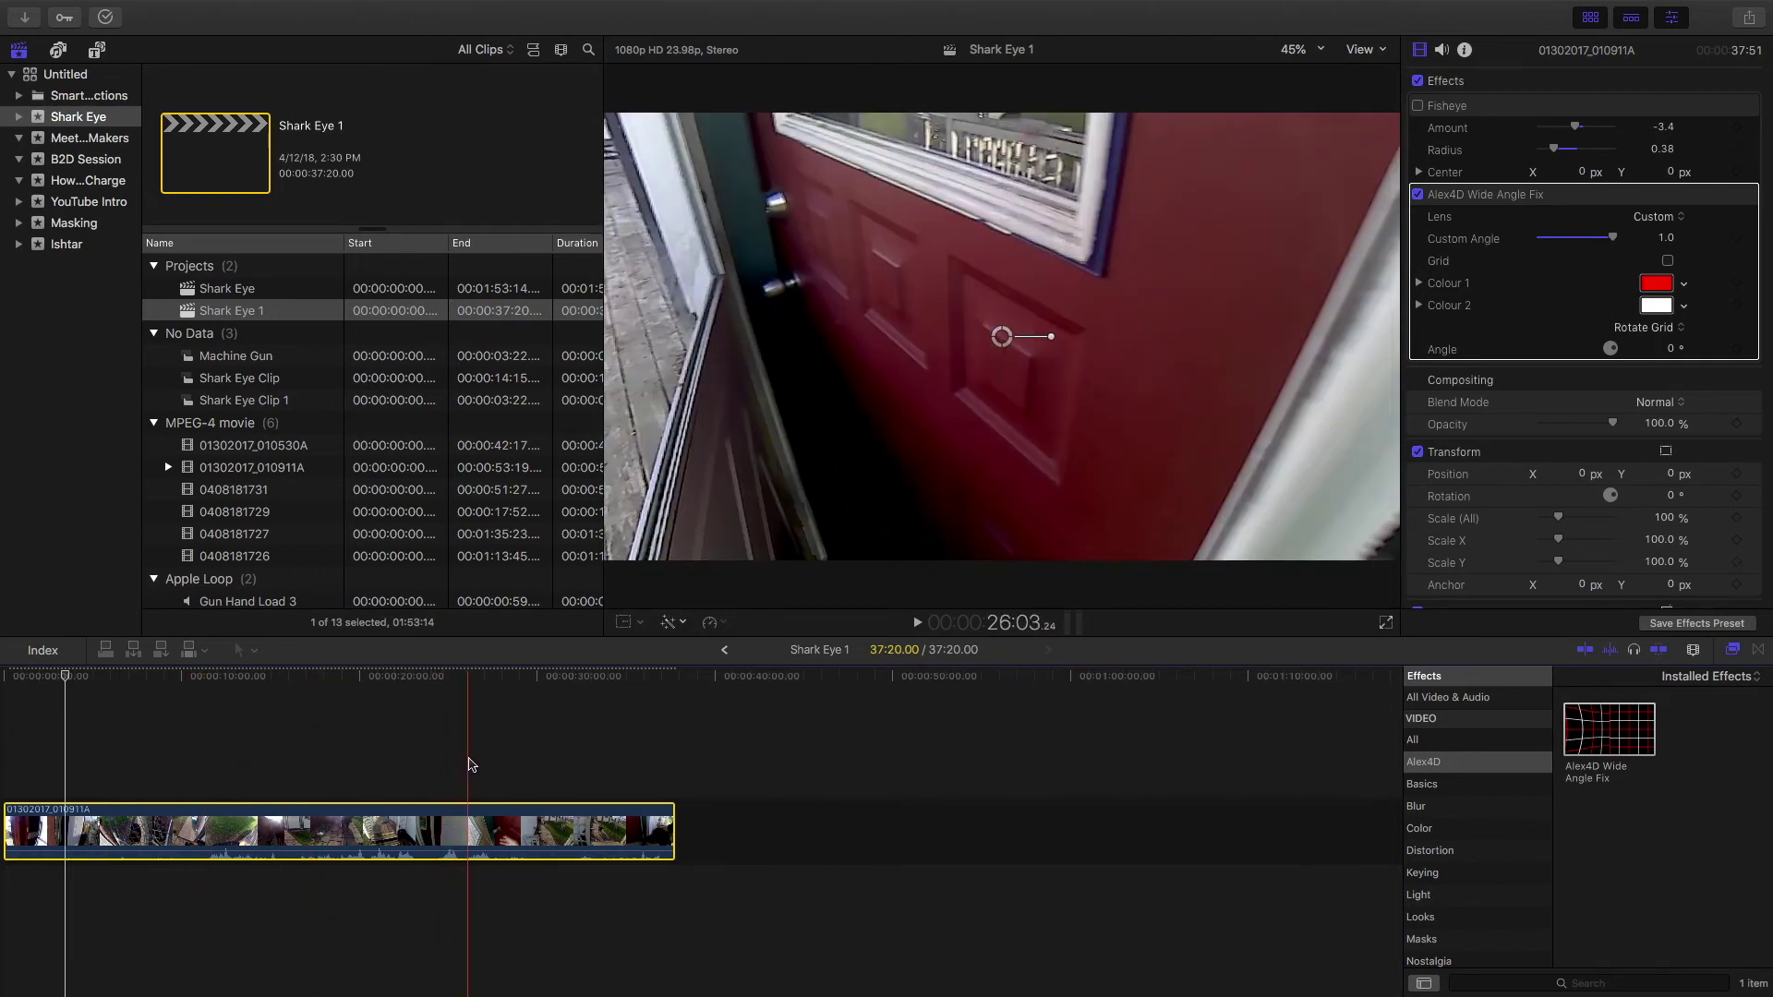
left_click(471, 765)
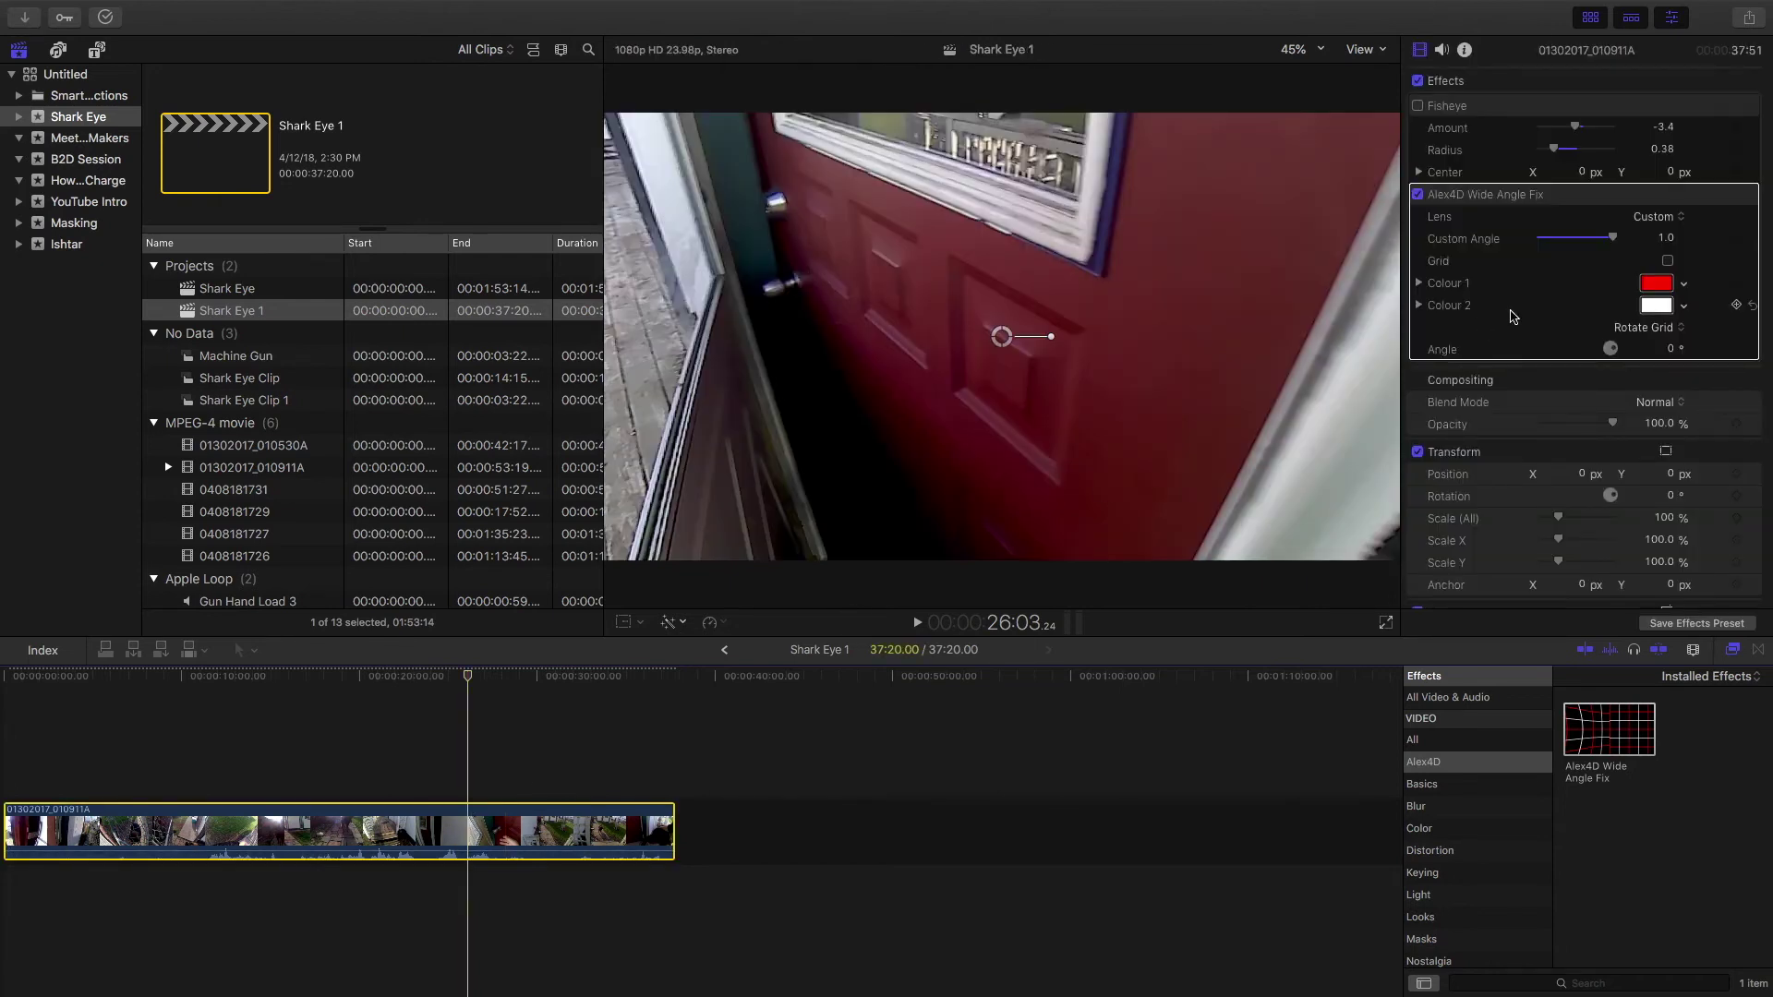
left_click(1418, 195)
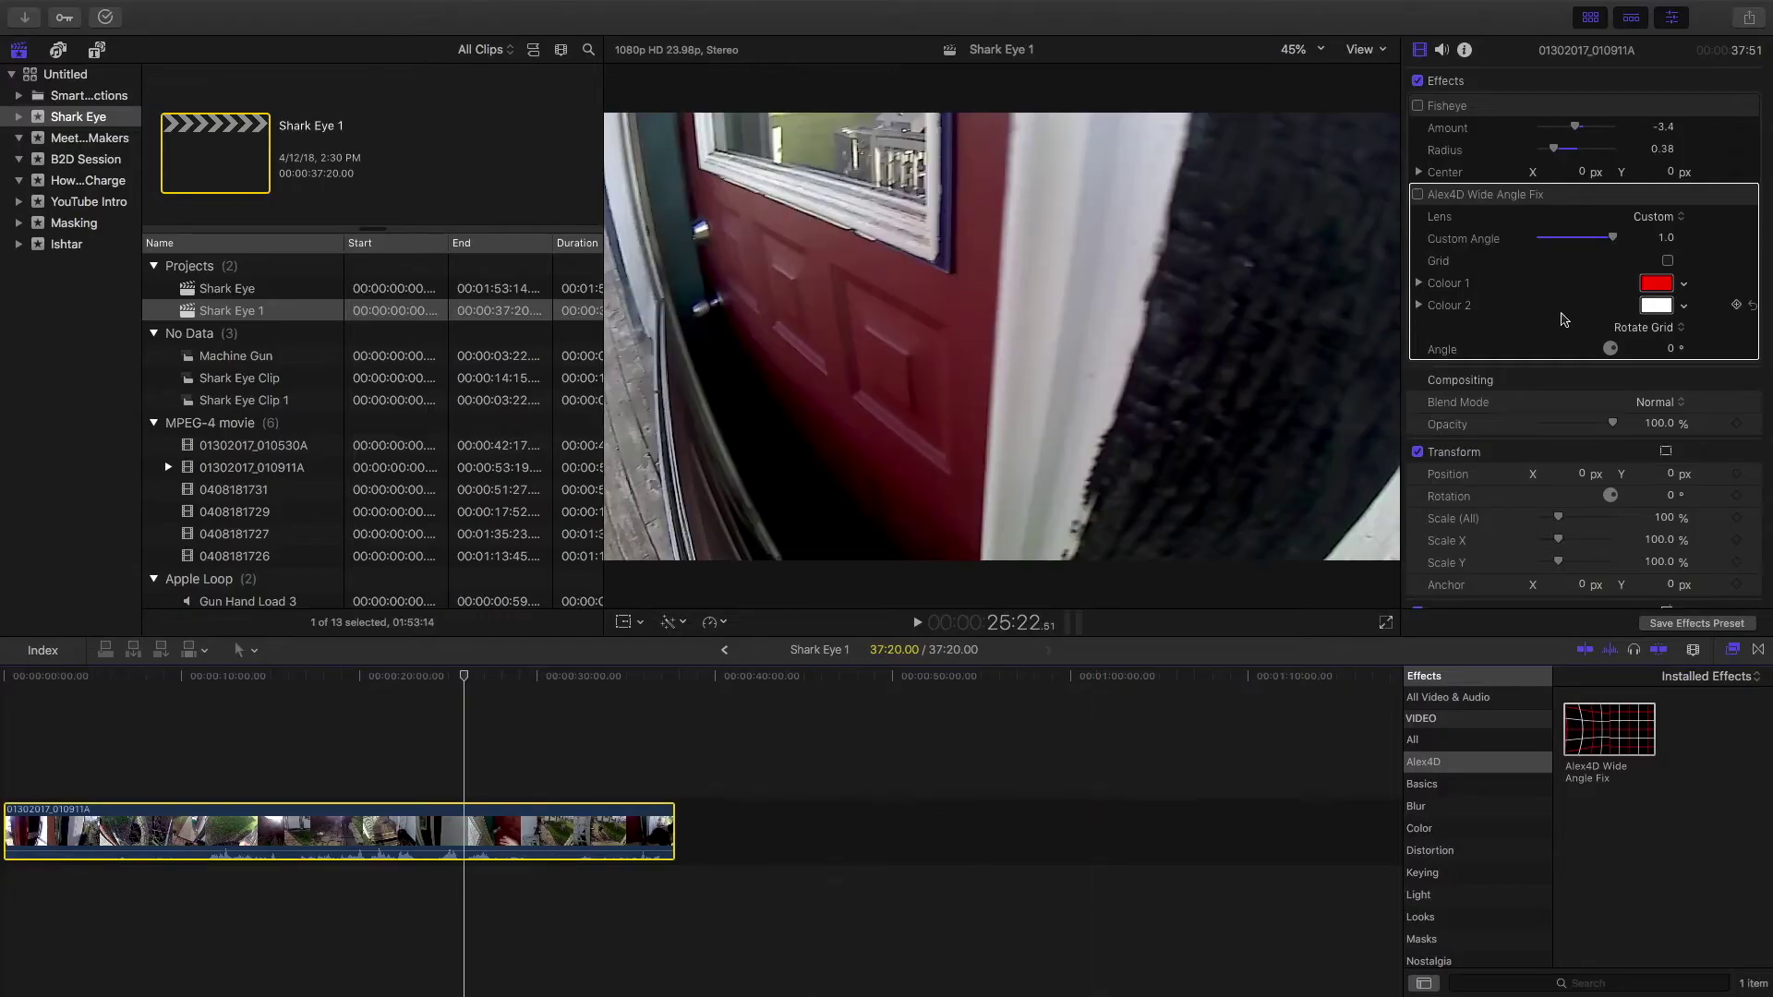
left_click(1419, 195)
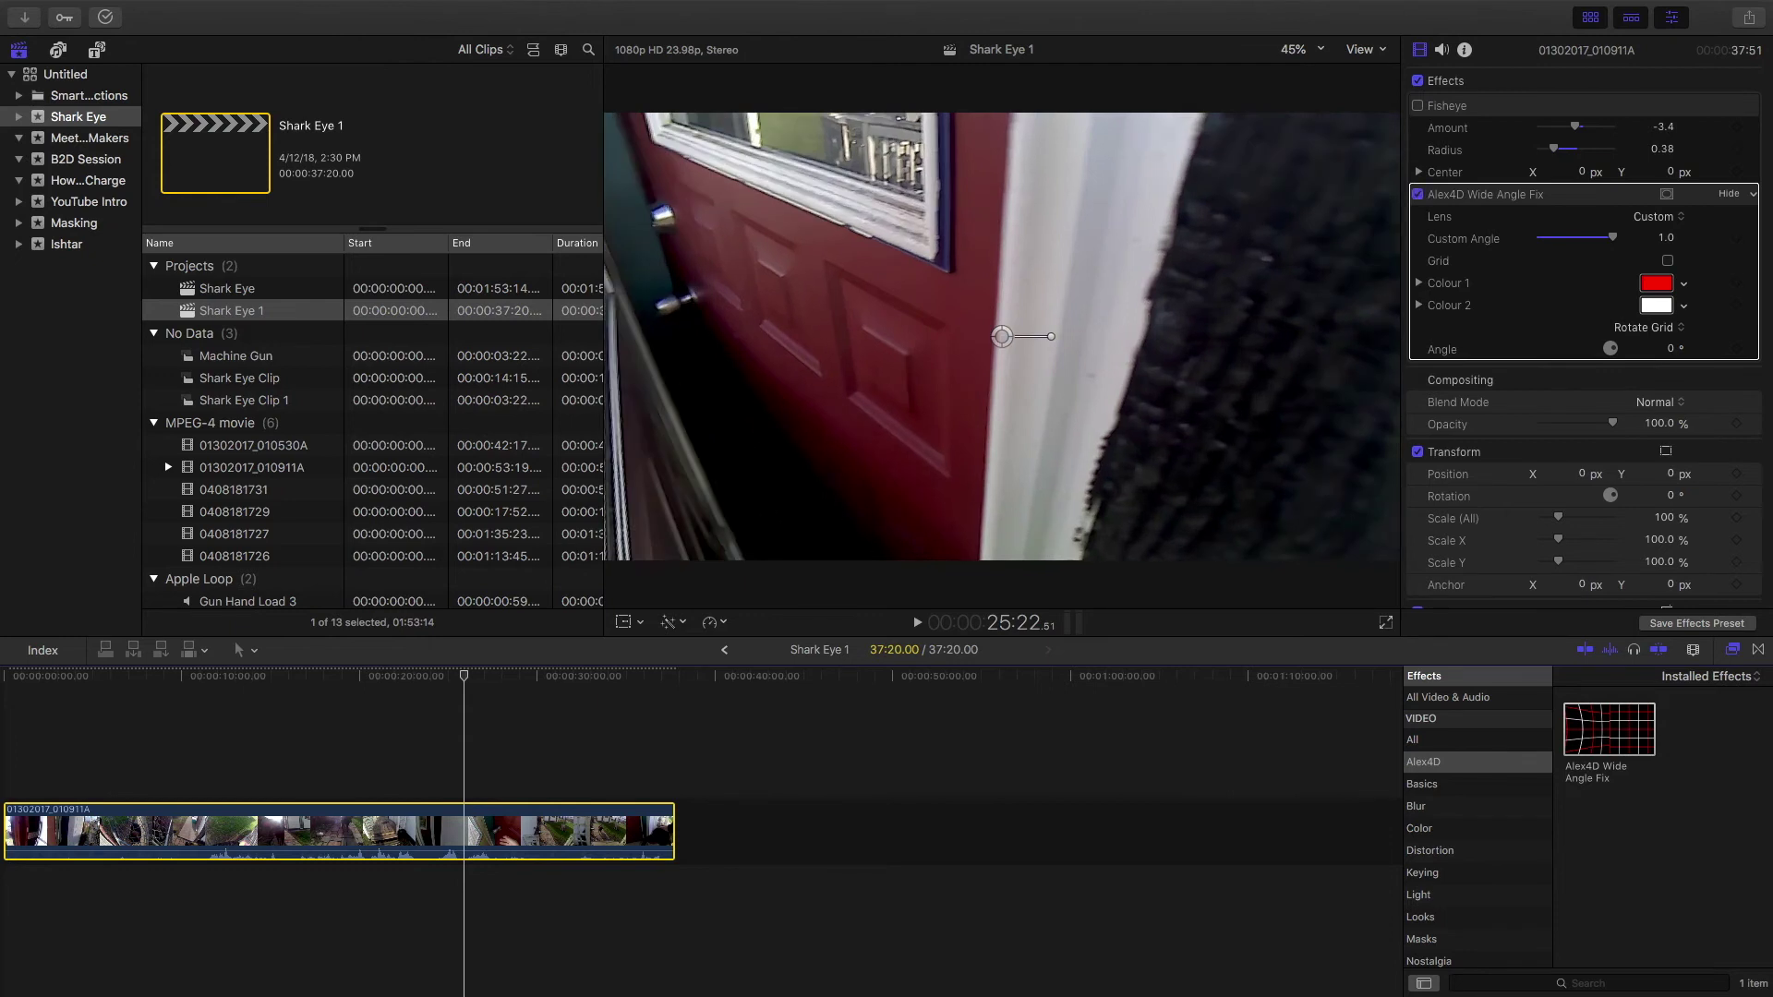